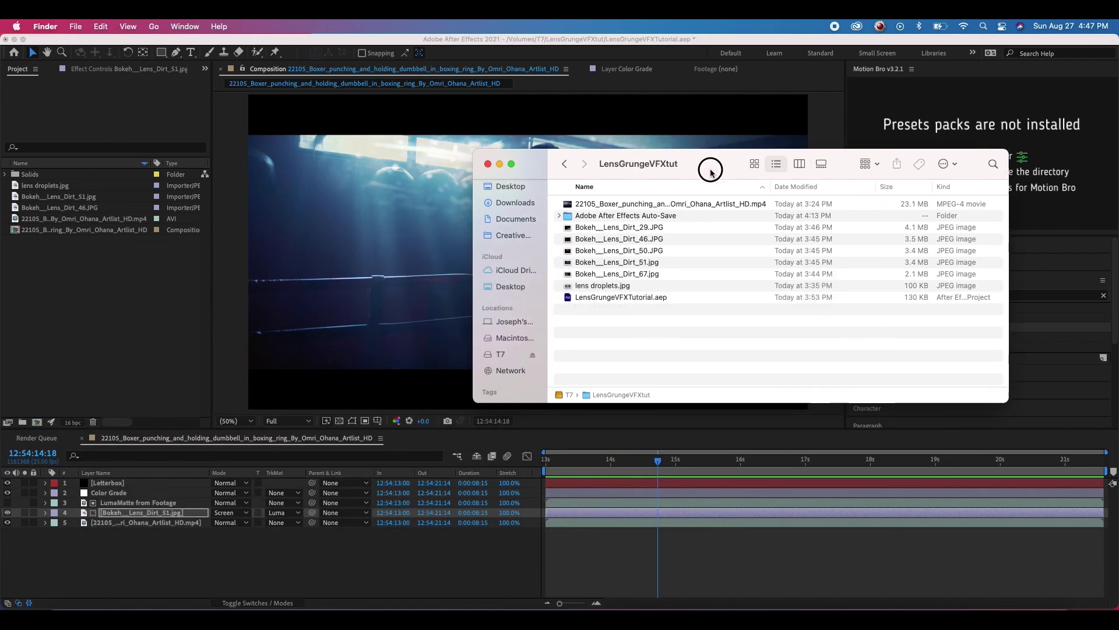
click(574, 205)
double_click(572, 207)
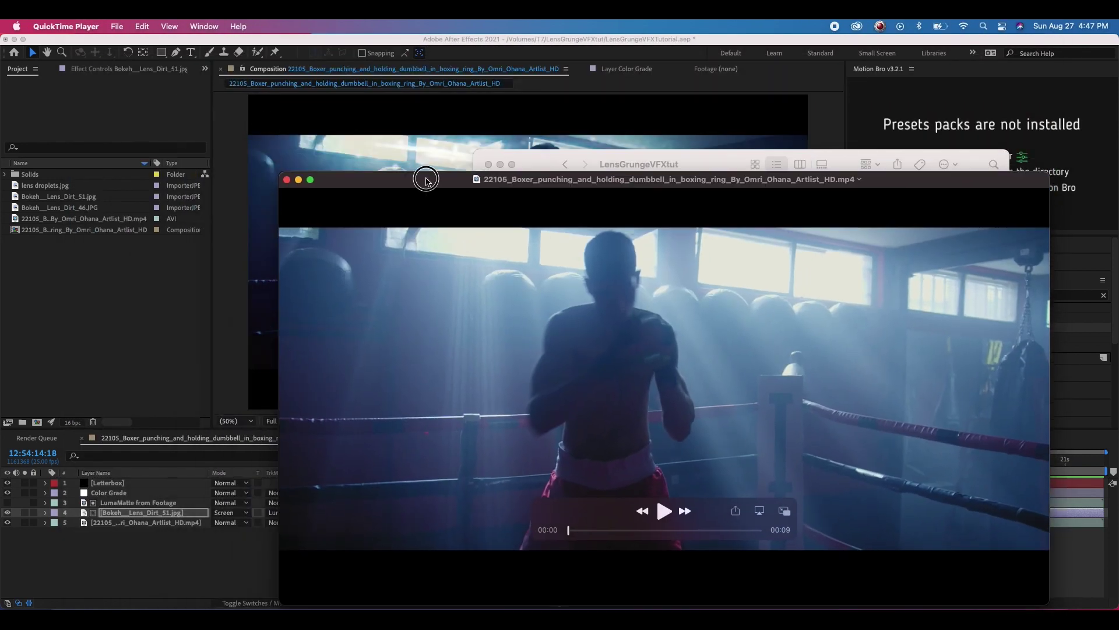
drag(426, 181, 328, 140)
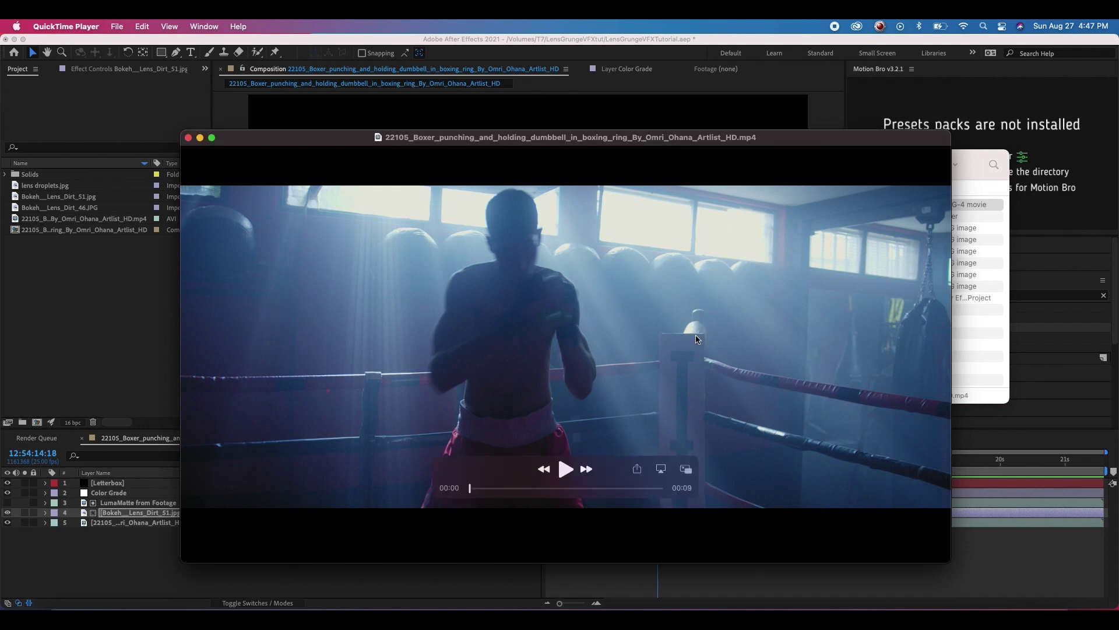
key(space)
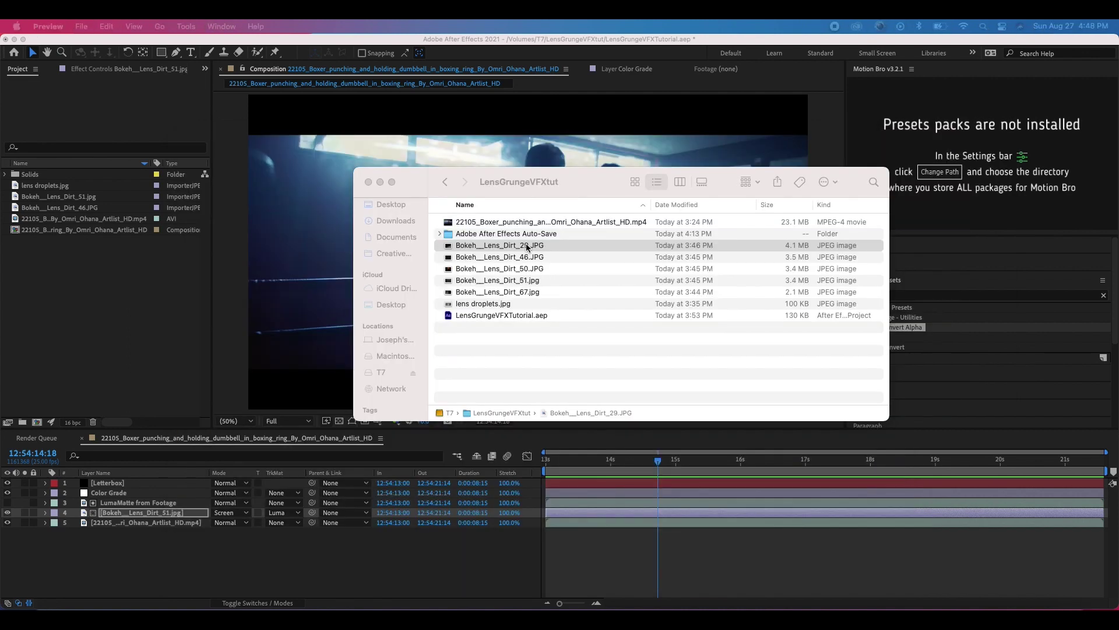
click(526, 245)
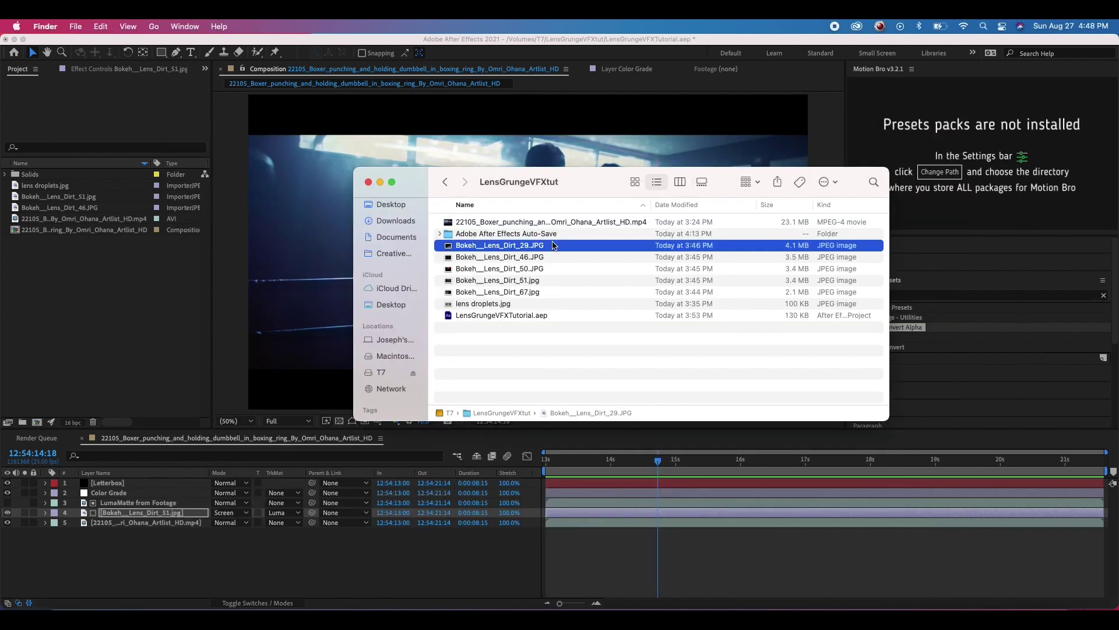
key(super+Tab)
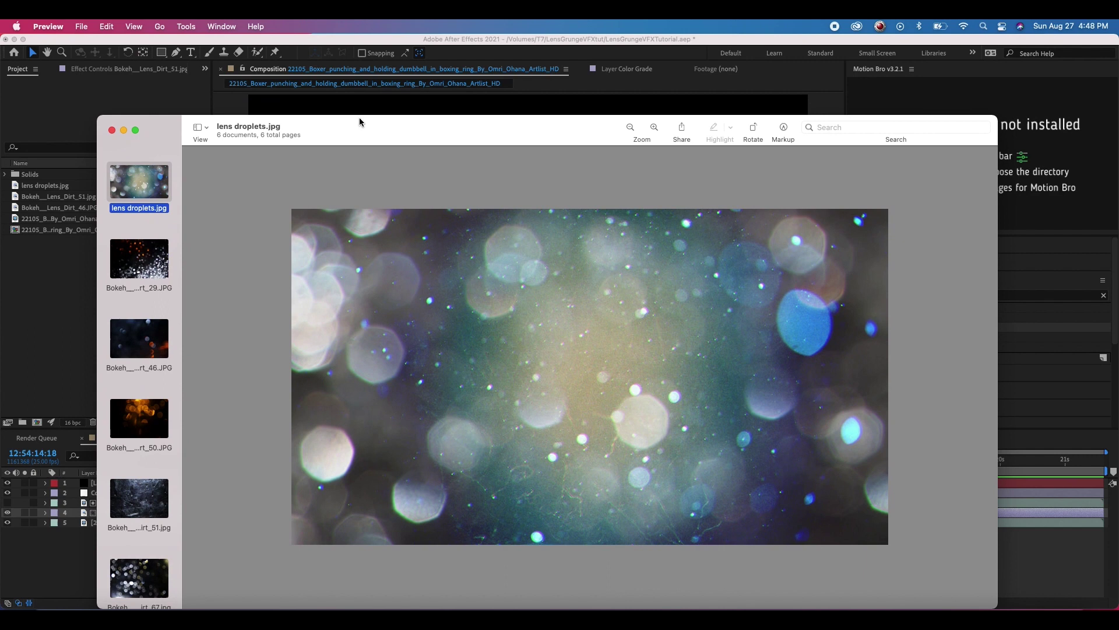
drag(359, 117, 362, 72)
key(Down)
key(Up)
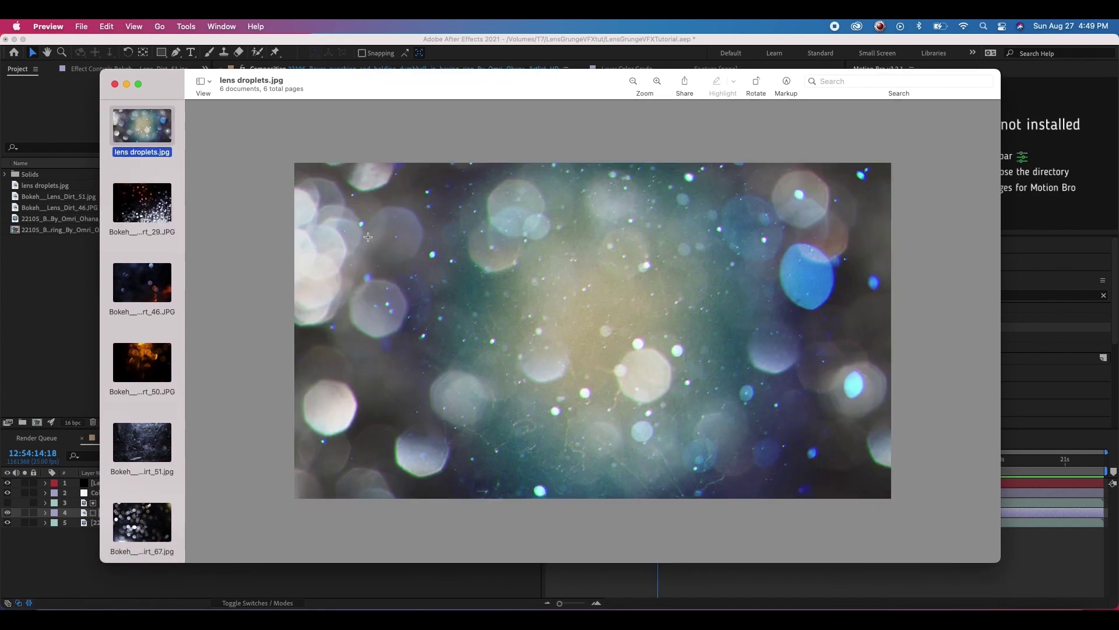
key(Down)
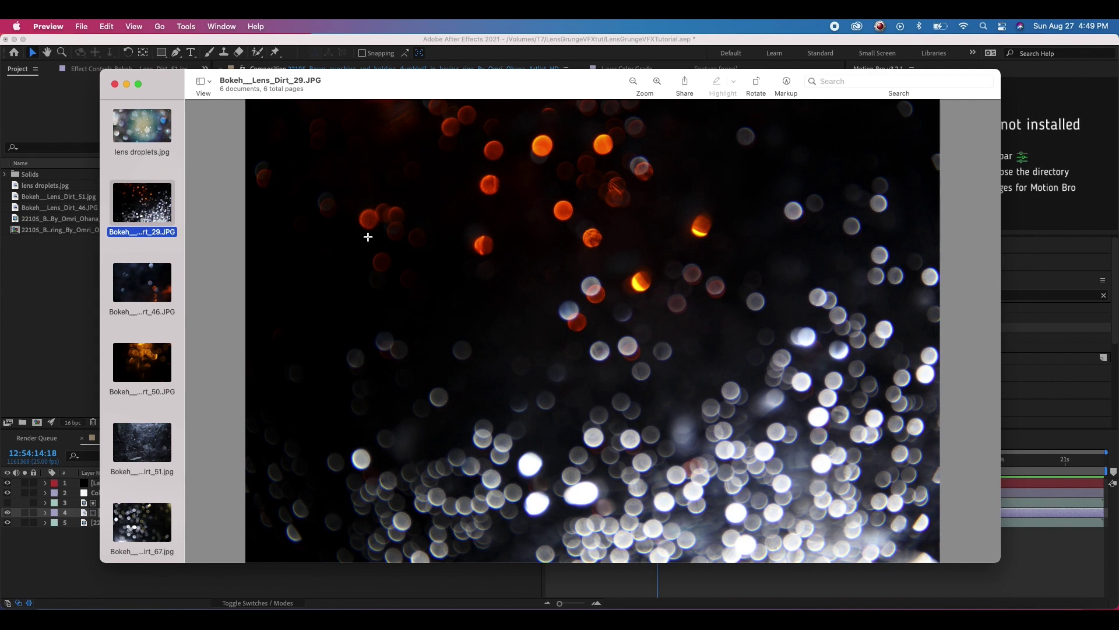
key(Down)
key(Down)
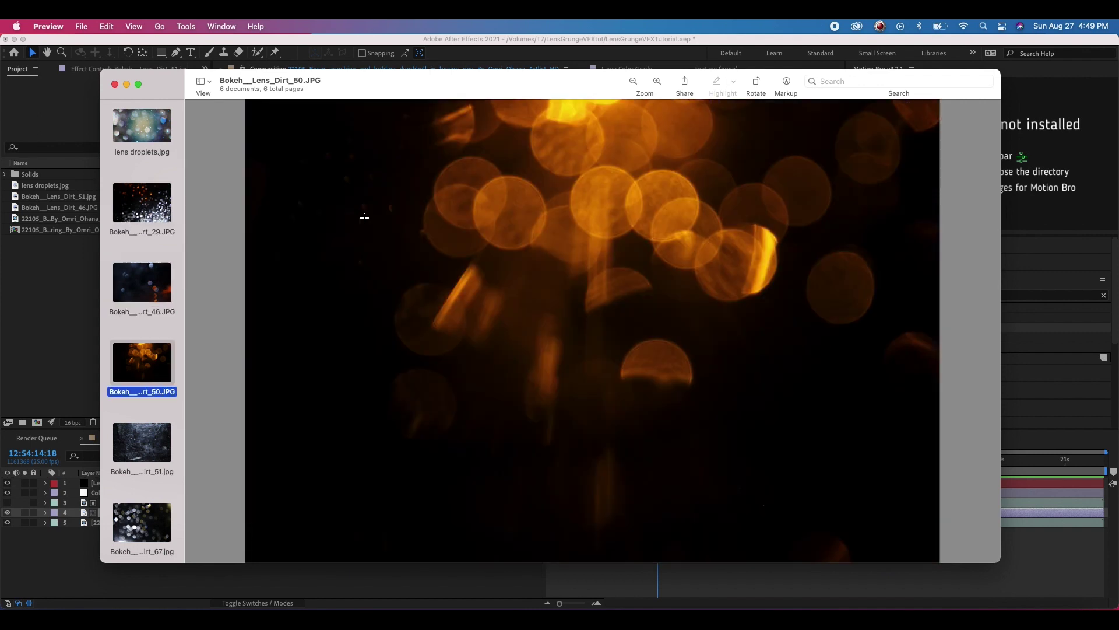
key(Down)
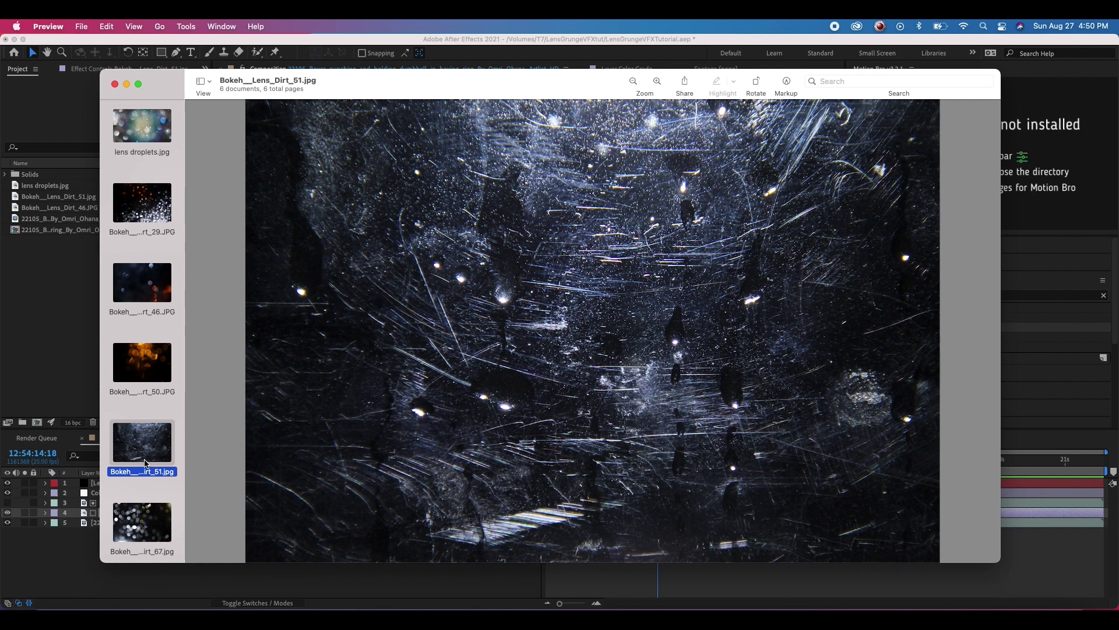
- Create a new composition from the boxer mp4 clip and open it in the timeline
click(114, 85)
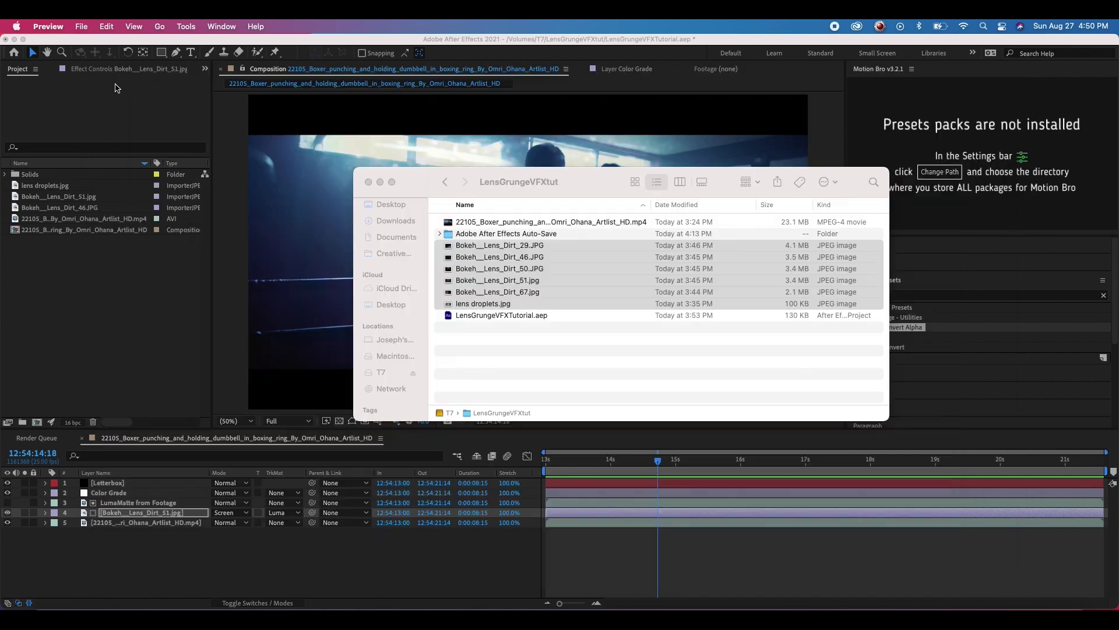
click(381, 183)
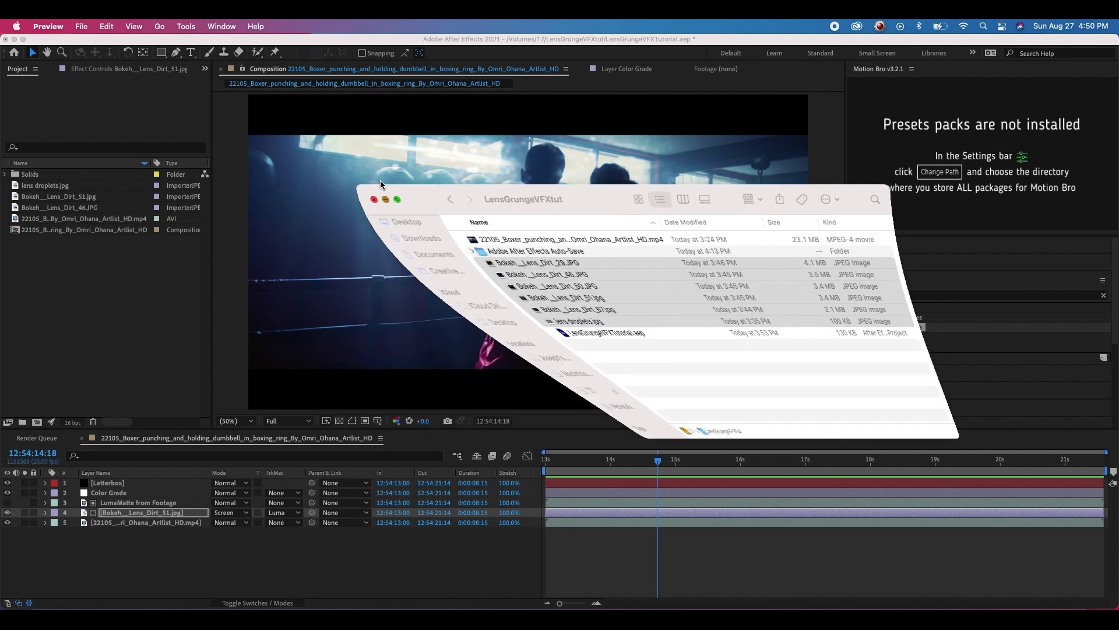
click(59, 209)
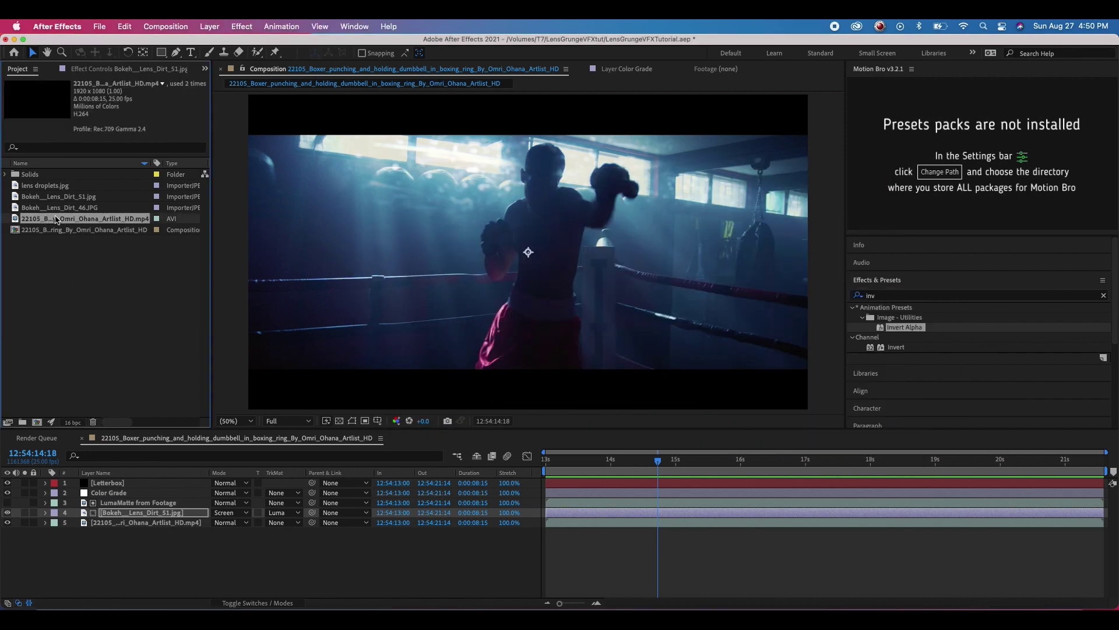
click(55, 185)
click(31, 220)
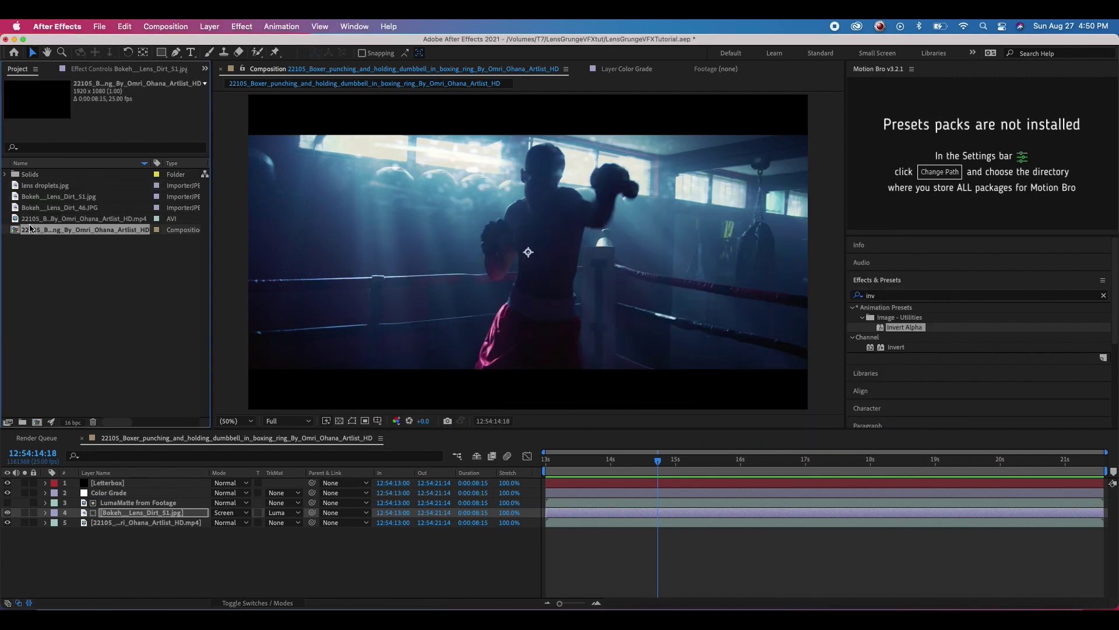
drag(55, 219, 38, 424)
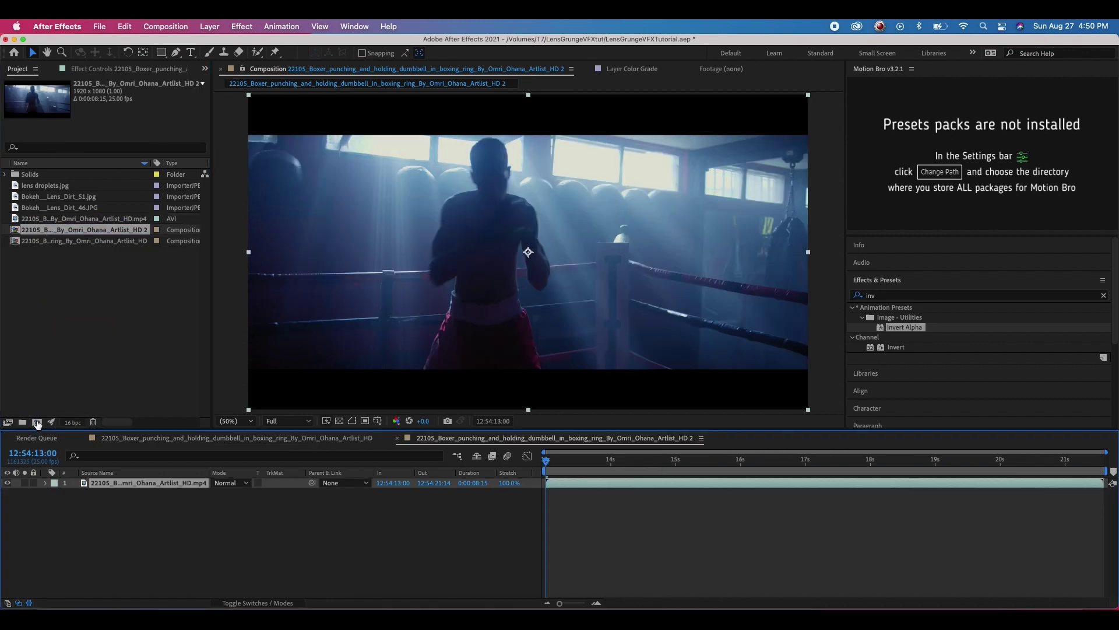
click(474, 465)
- Rename the boxer footage layer to 'Live Action Shot'
right_click(129, 482)
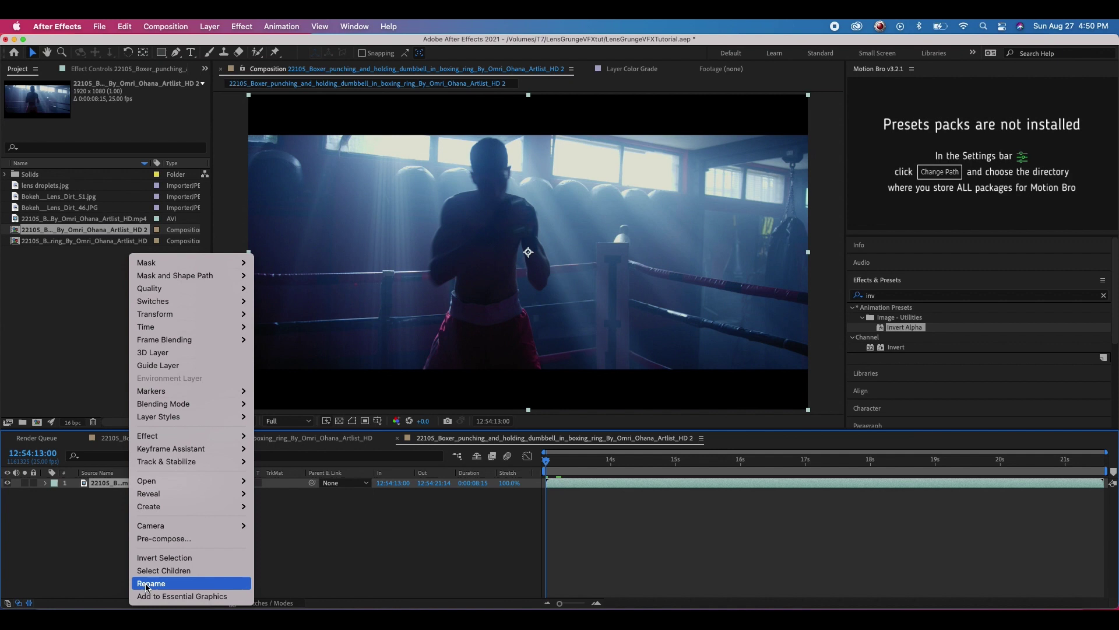
click(149, 584)
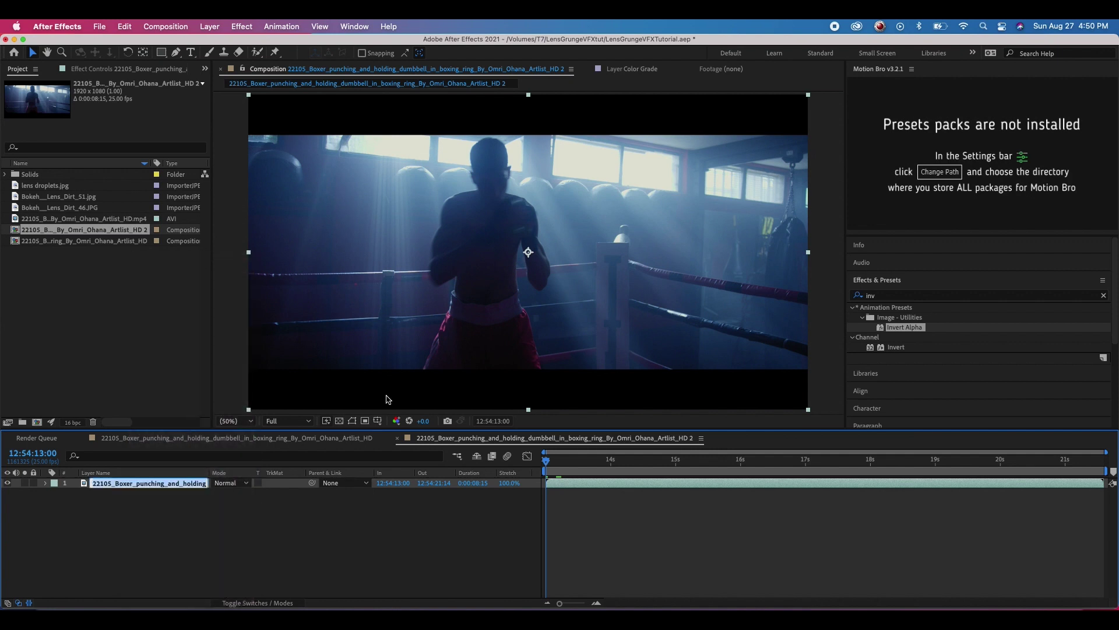
text(Live Action Shot)
key(Return)
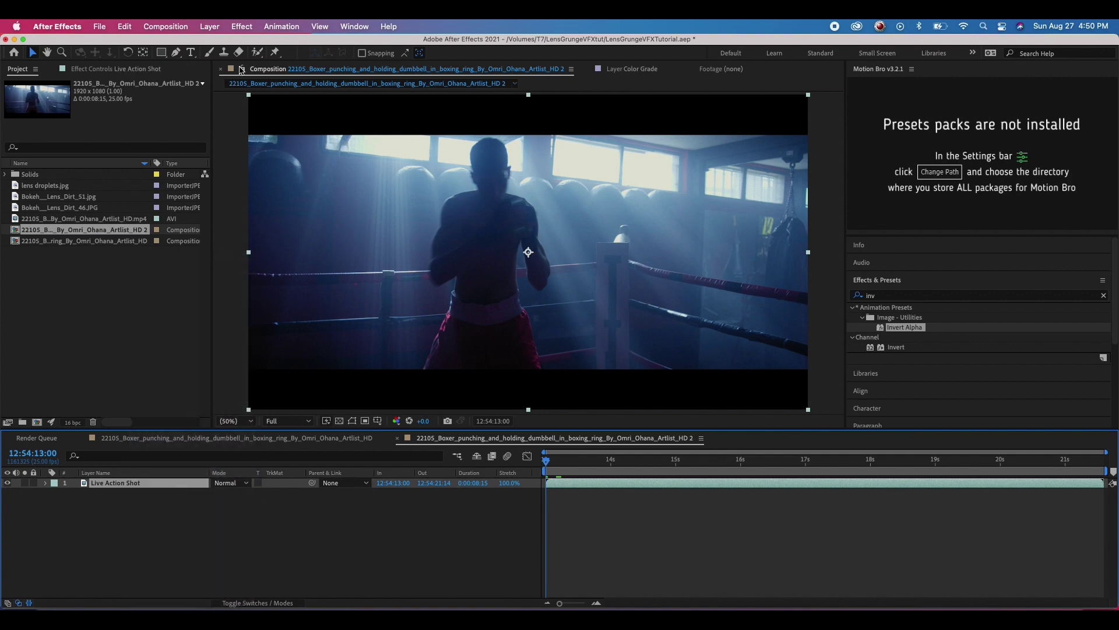
- Import the remaining Bokeh lens-dirt JPEG textures, including Bokeh__Lens_Dirt_51.jpg
click(37, 196)
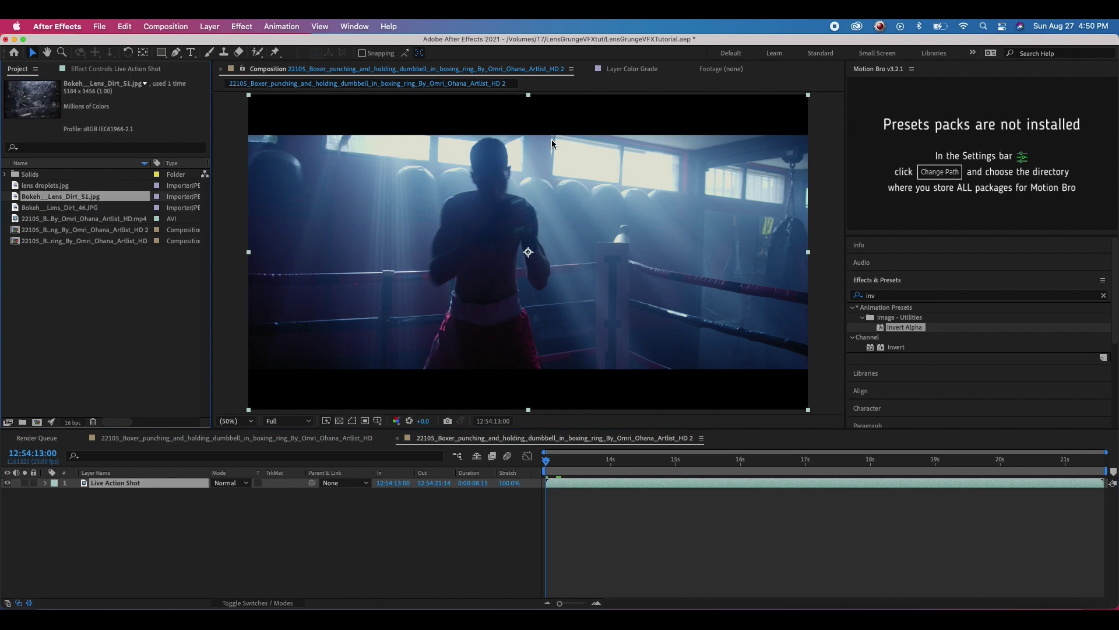
click(49, 218)
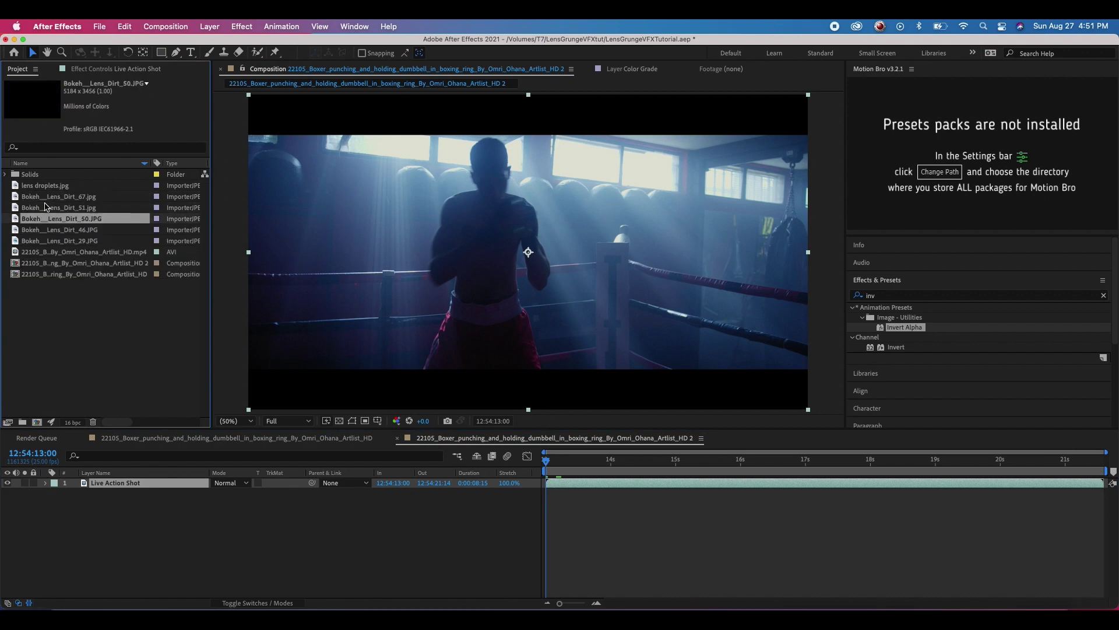
click(42, 208)
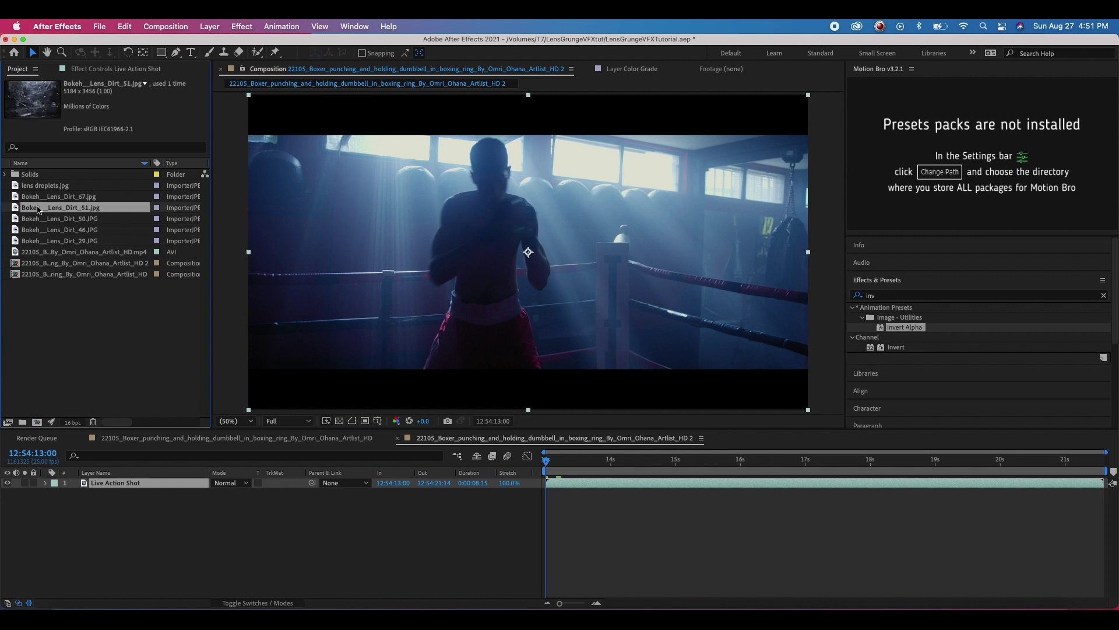
- Place Bokeh__Lens_Dirt_51.jpg above Live Action Shot and position it to cover the frame
drag(37, 209, 107, 482)
scroll(382, 384, down, 2)
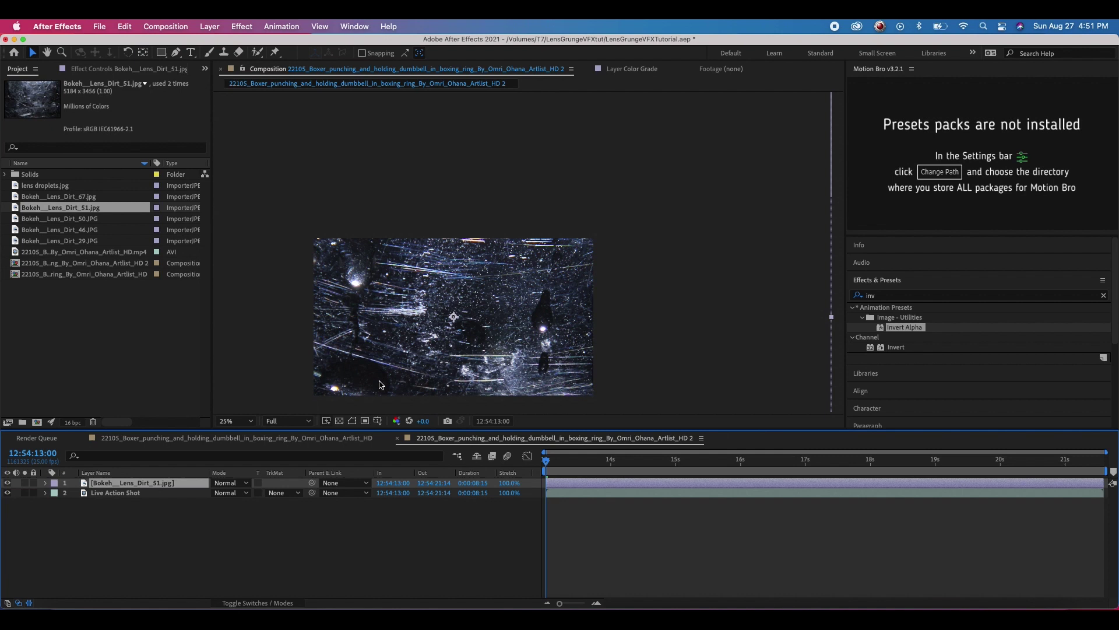
drag(653, 378, 692, 307)
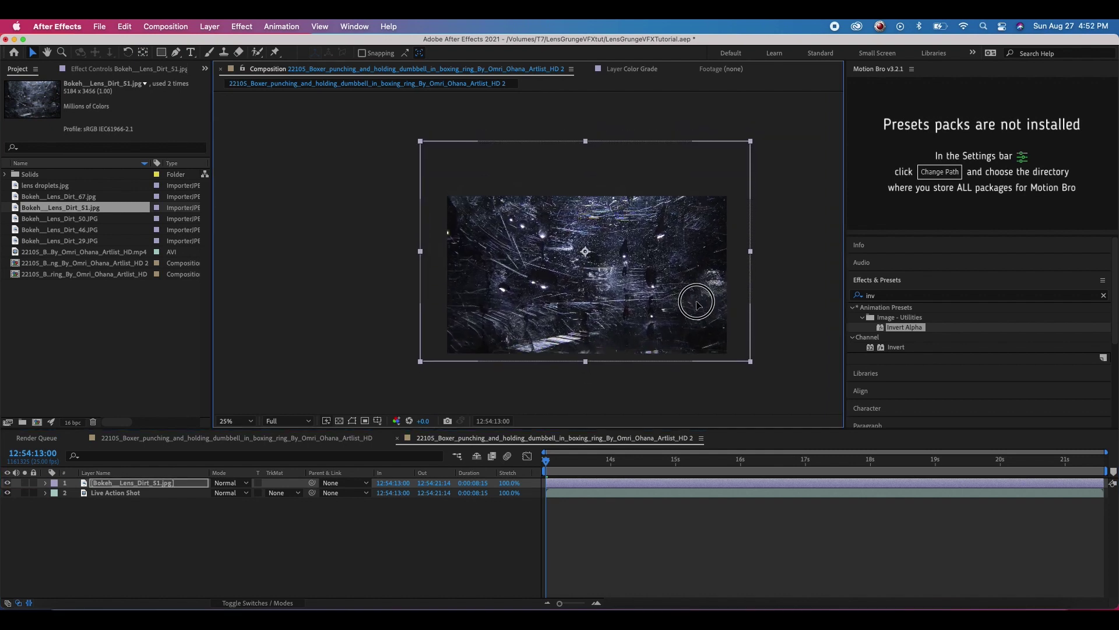
key(shift+/)
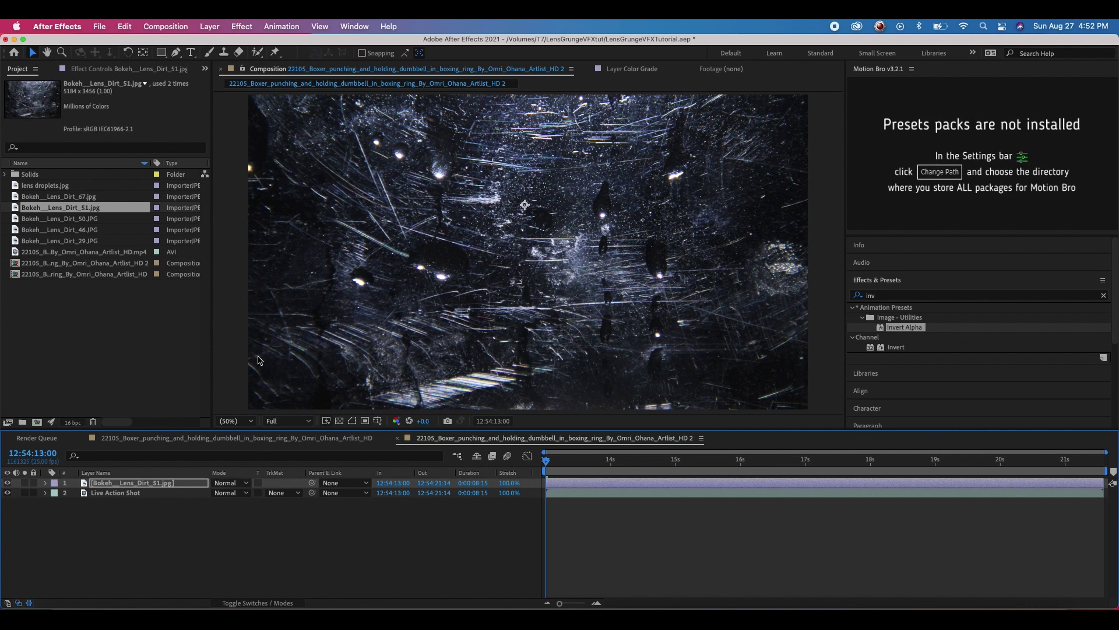
- Set the lens-dirt layer's blending mode to Screen
click(245, 485)
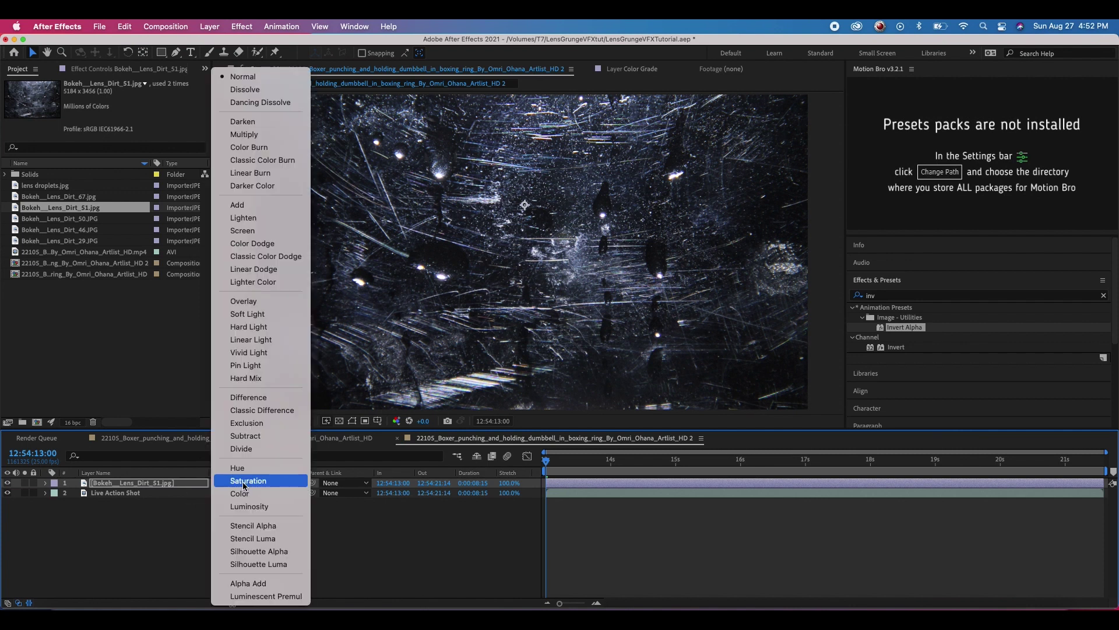
click(274, 231)
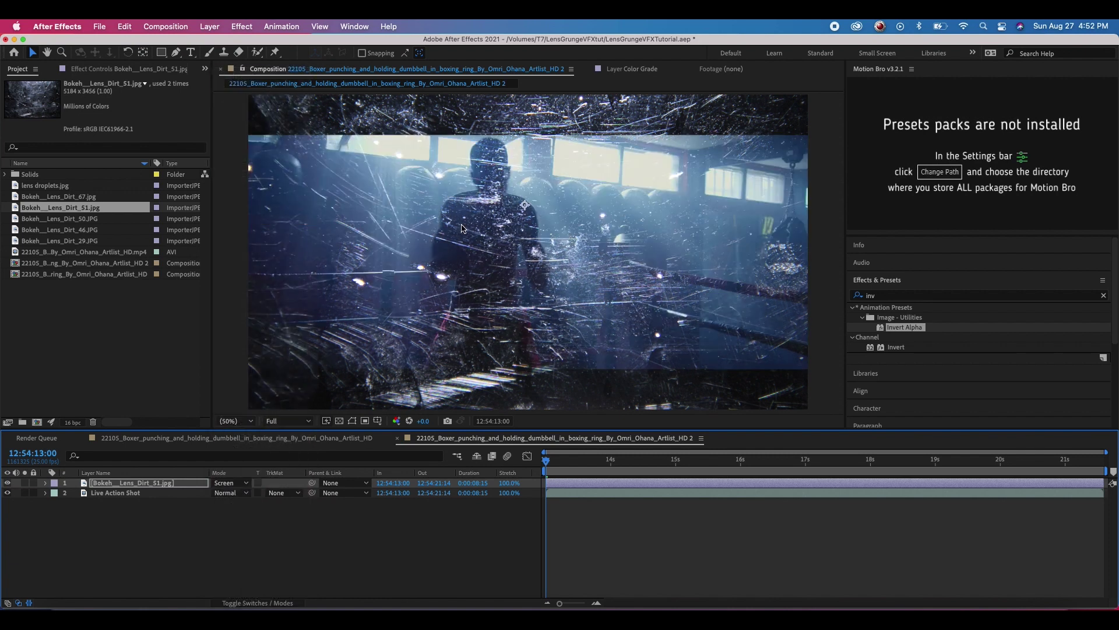
scroll(462, 228, down, 2)
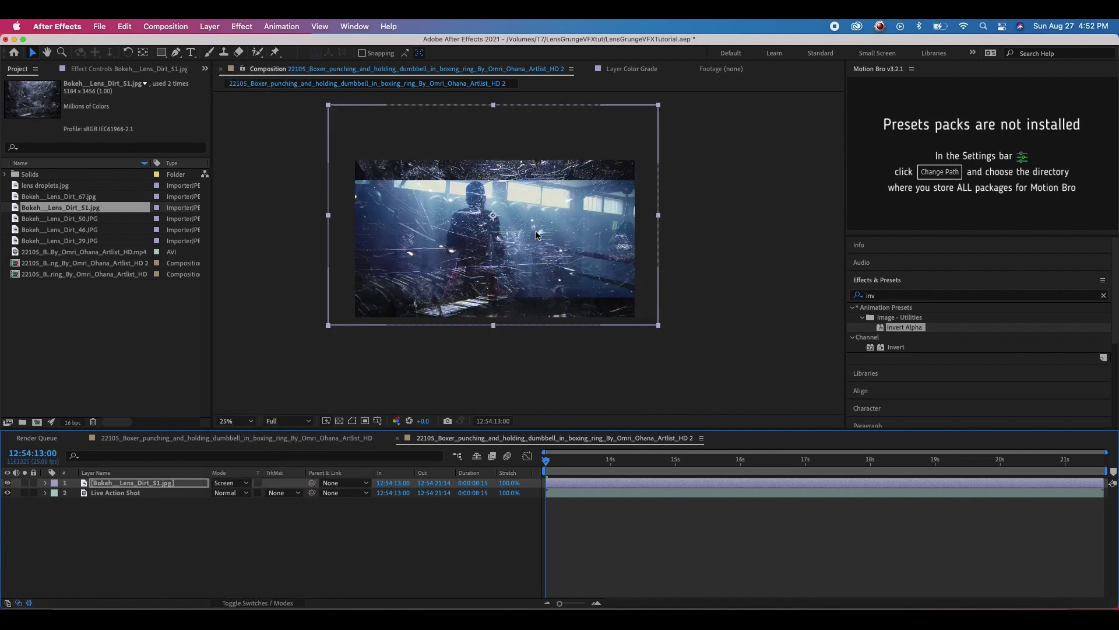
scroll(537, 235, up, 1)
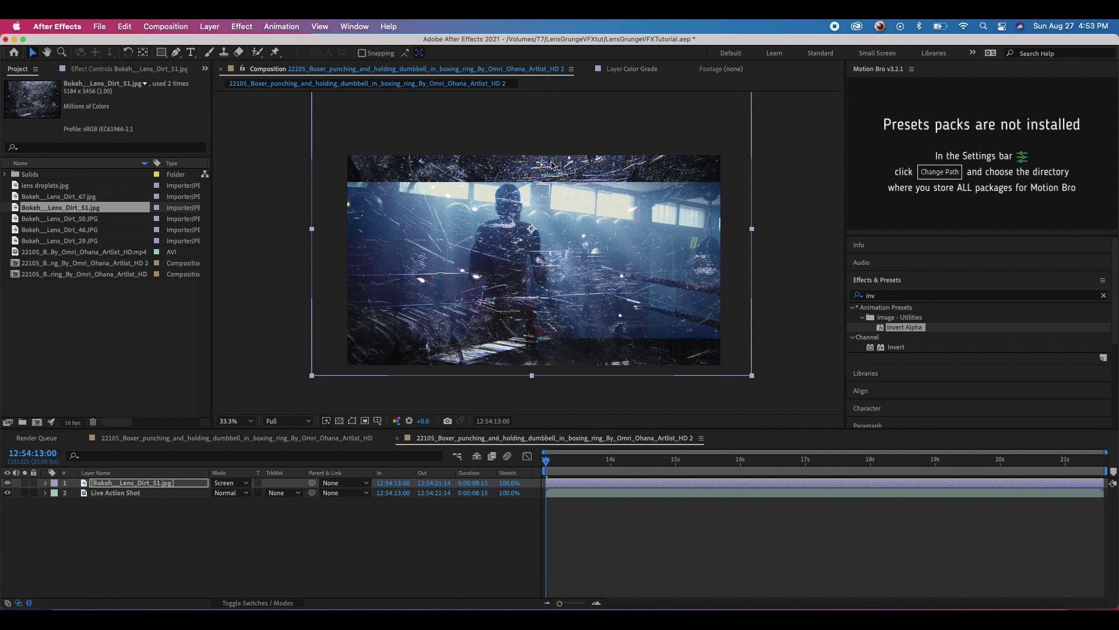
- Create a new solid layer named Letterbox and temporarily hide it
click(209, 26)
mouse_move(234, 41)
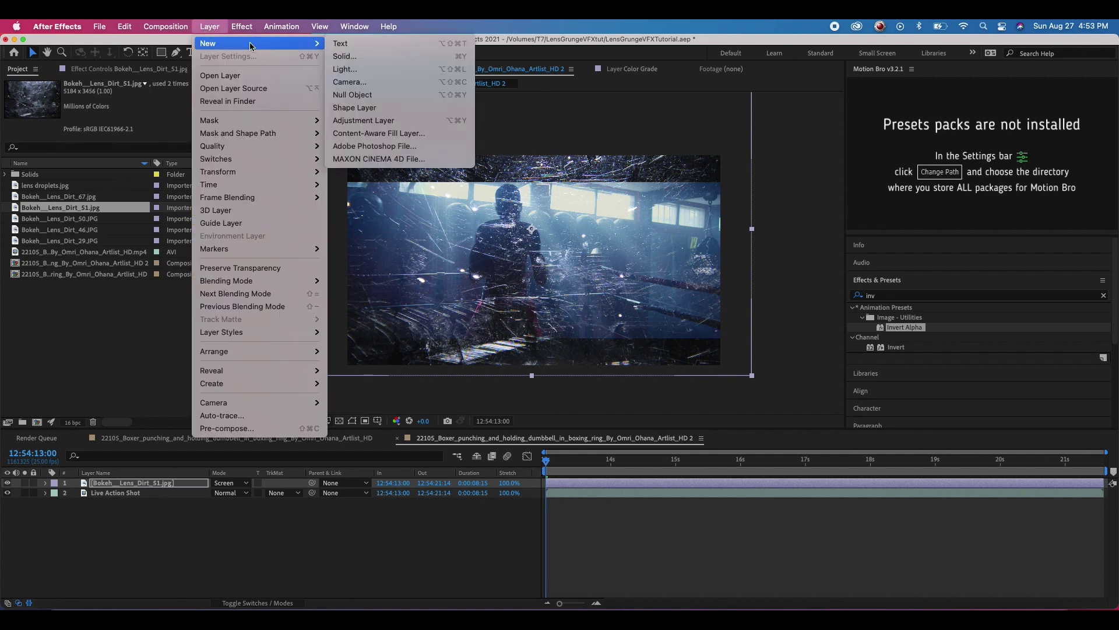
click(359, 52)
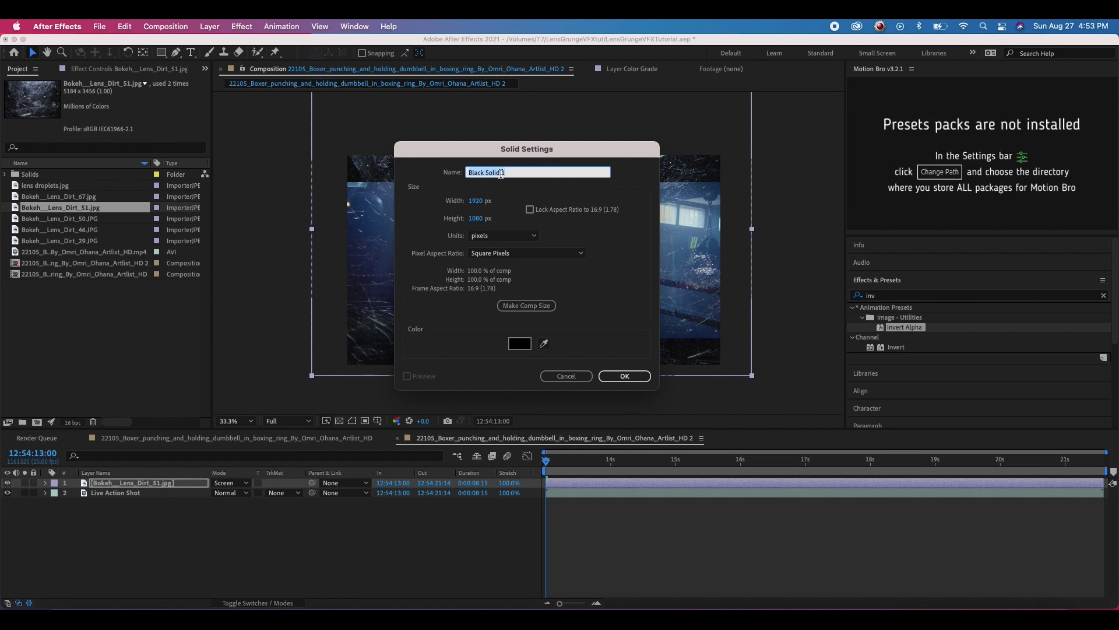
text(Letterbox)
key(Return)
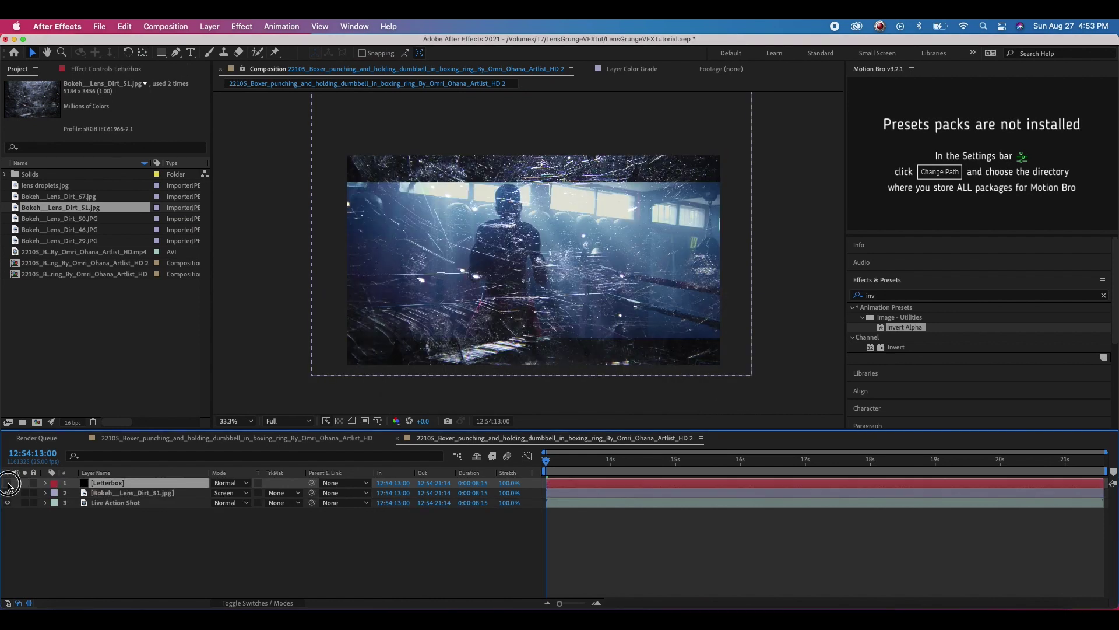
click(7, 483)
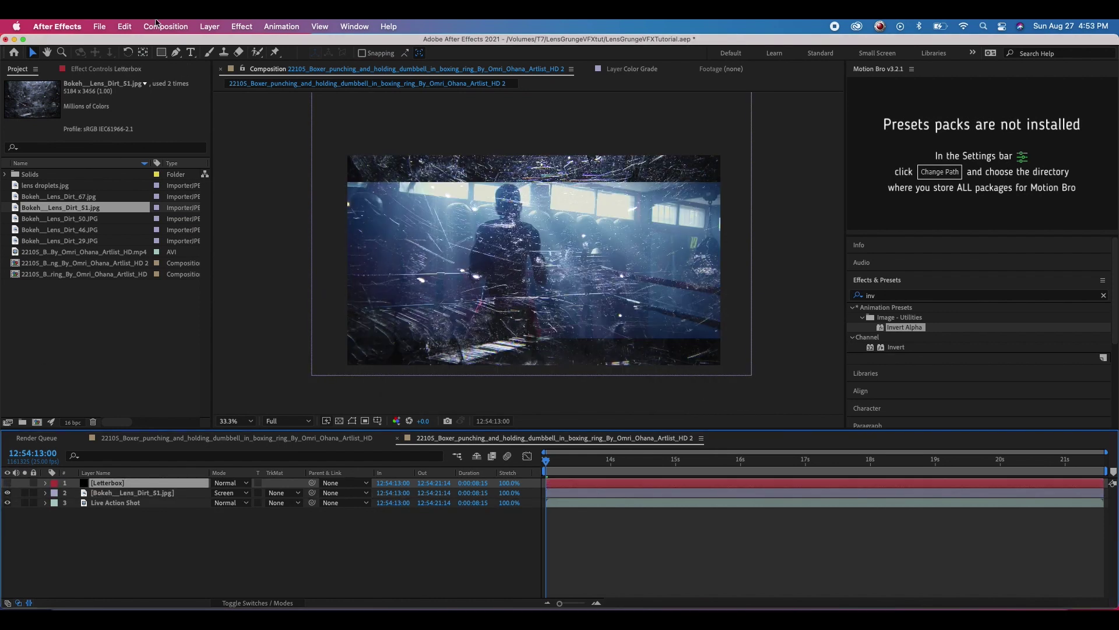
- Mask the Letterbox solid's middle band with Subtract mode, then show it at 50% view
click(163, 53)
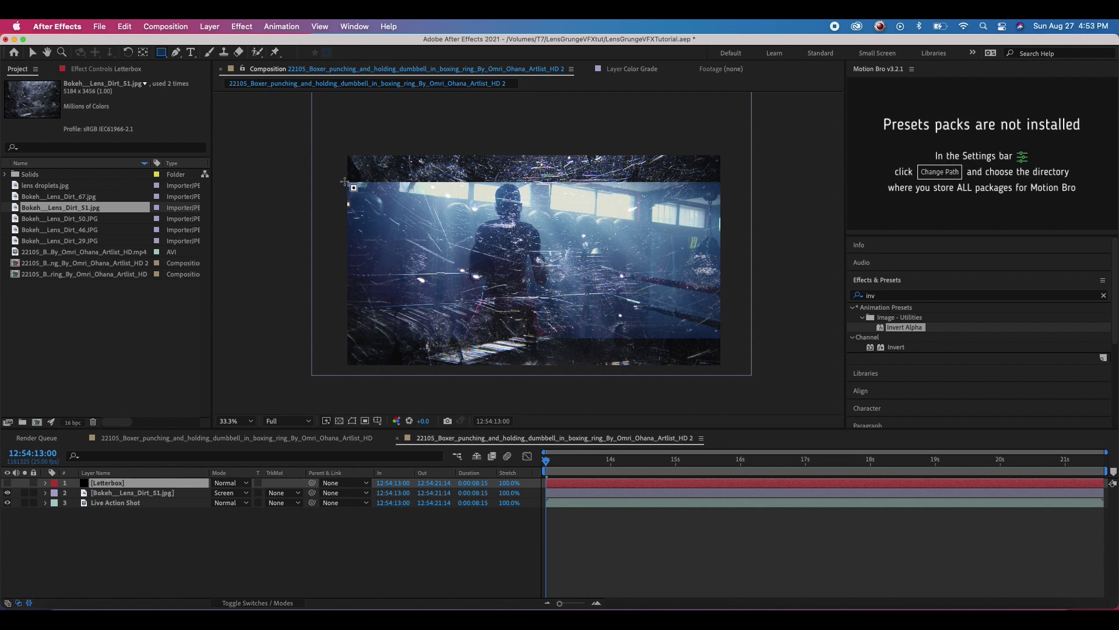
drag(344, 182, 746, 337)
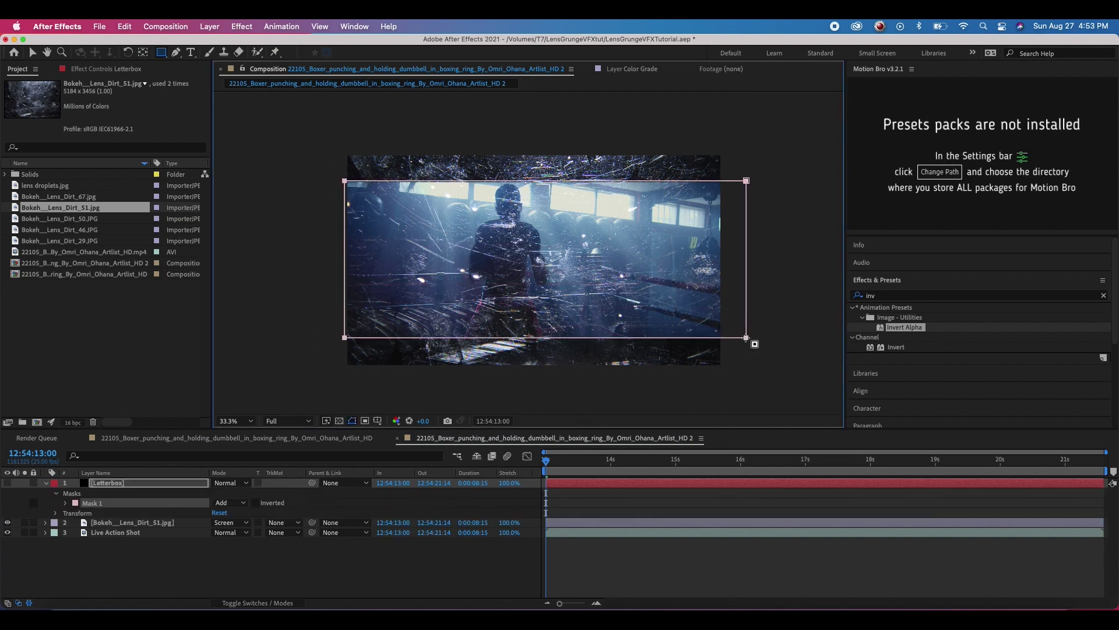
click(228, 505)
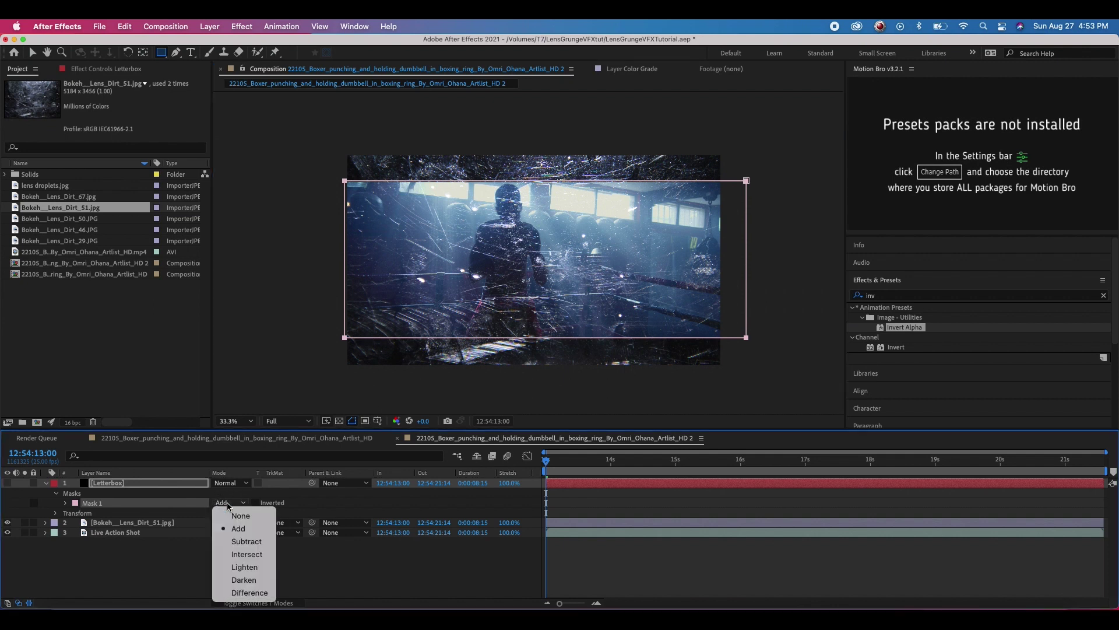
click(232, 542)
click(7, 482)
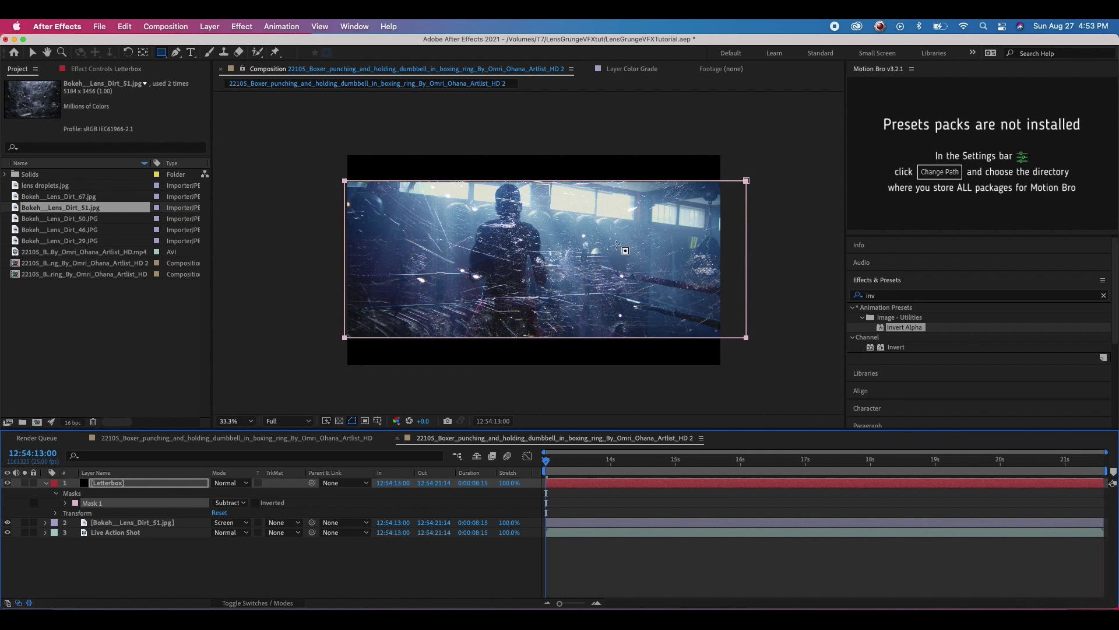
key(v)
key(period)
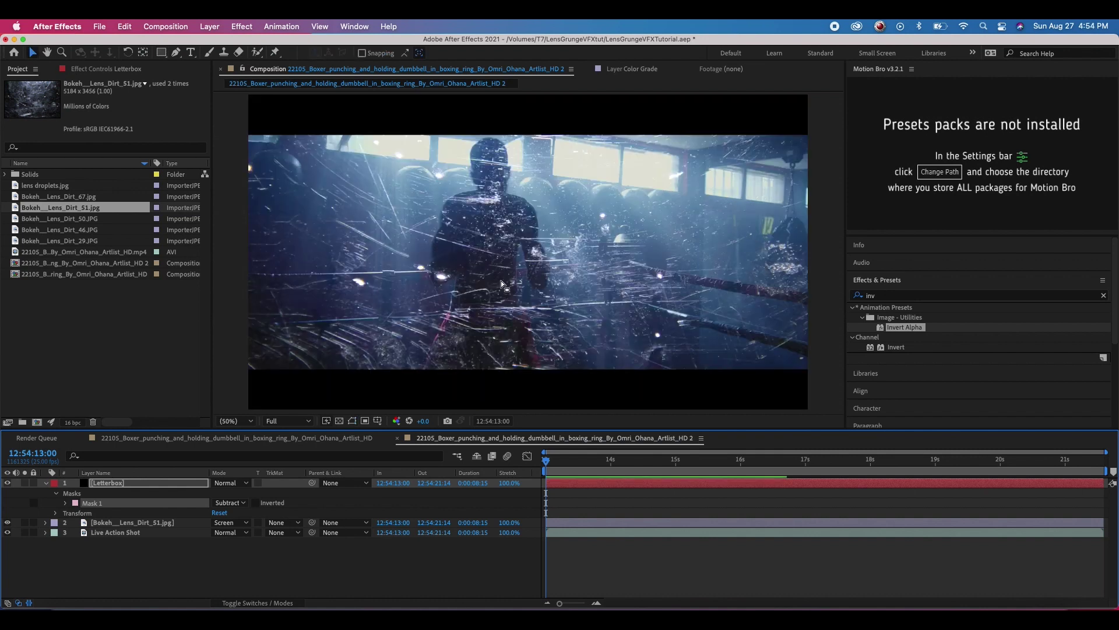
- Preview the comp, then duplicate Live Action Shot and move the copy above the lens-dirt layer
key(space)
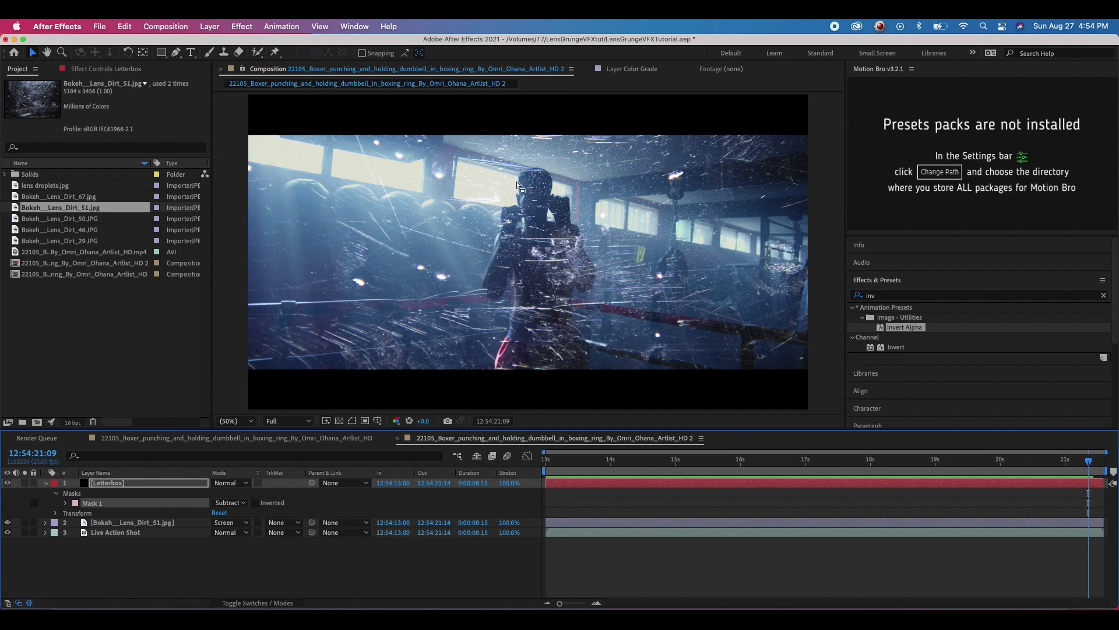
click(151, 533)
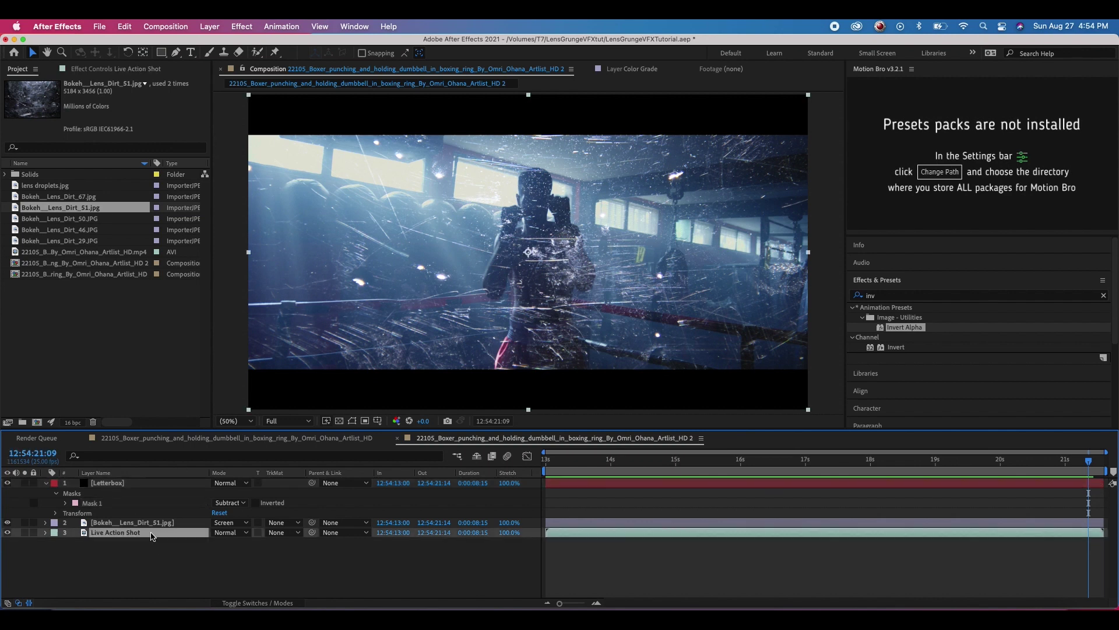
click(155, 524)
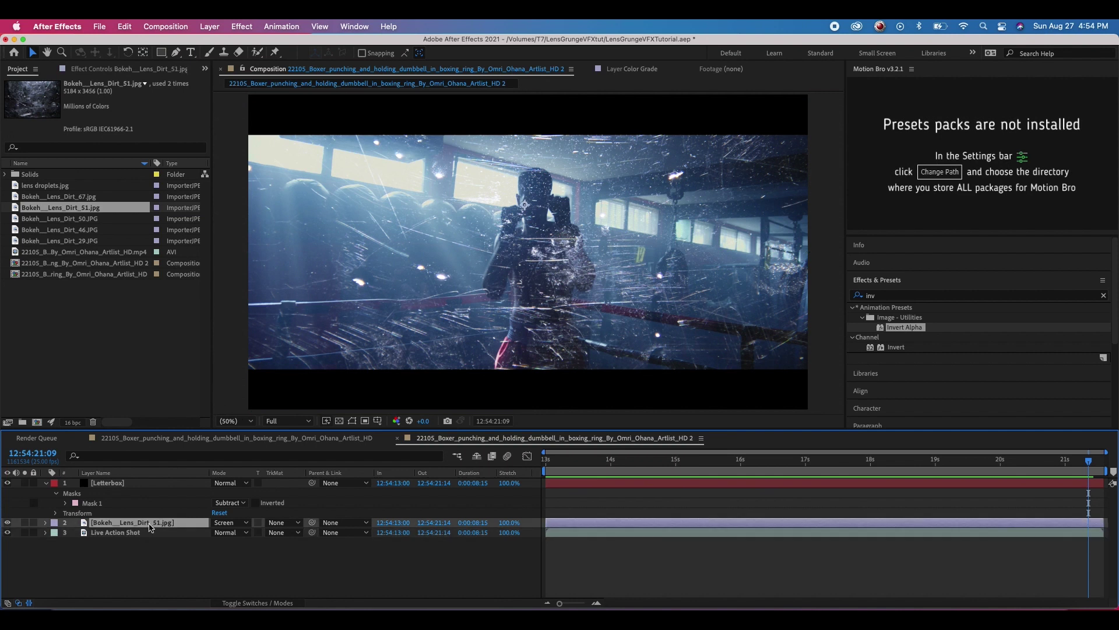
click(121, 532)
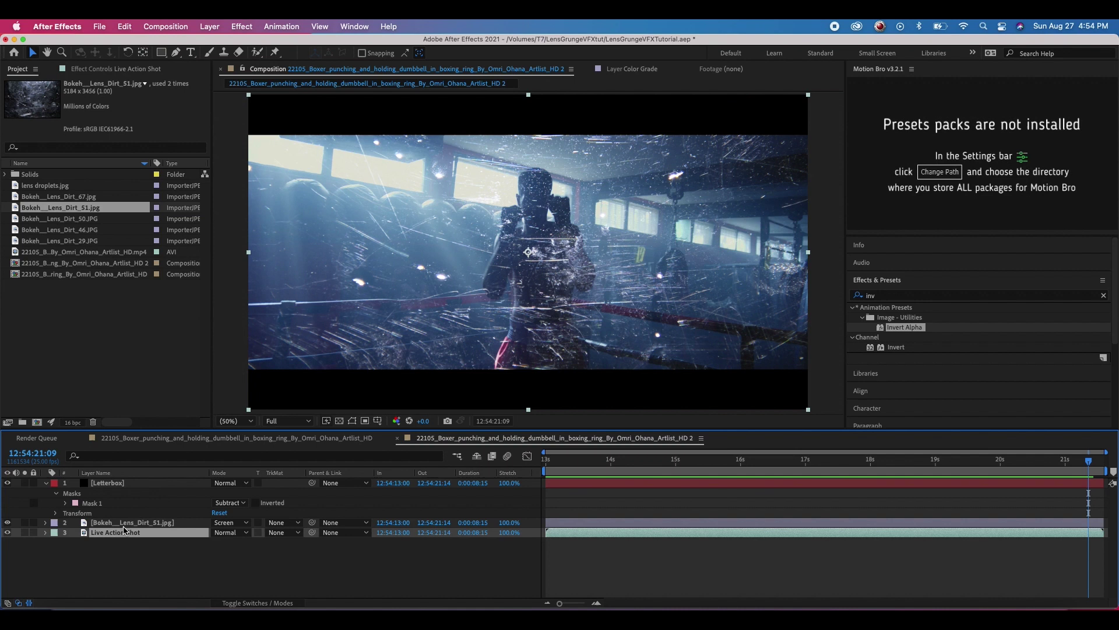
key(super+d)
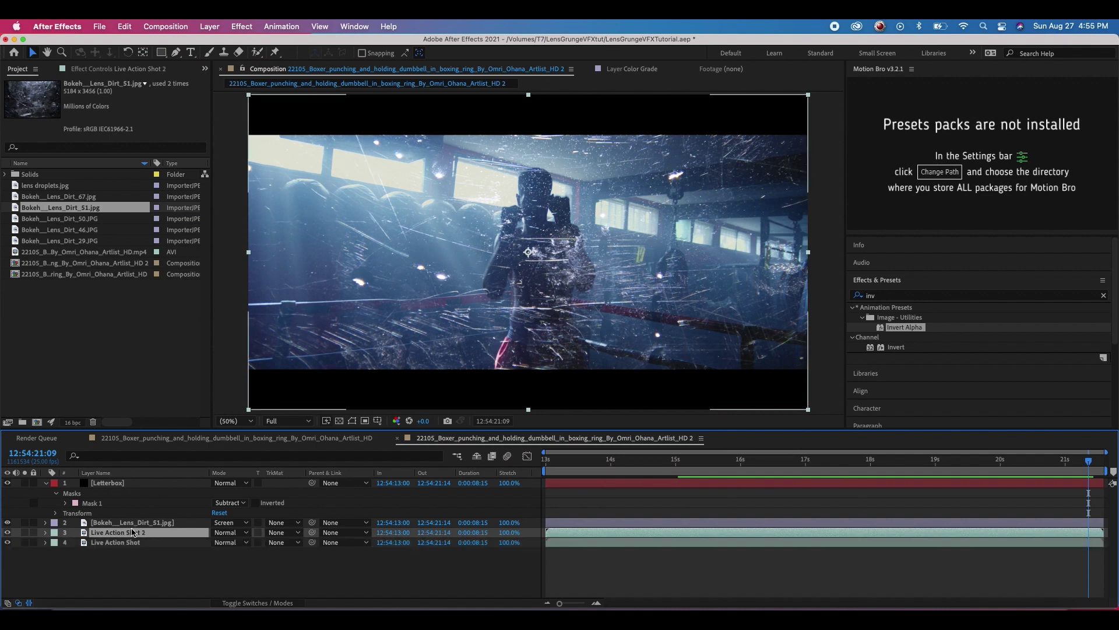
drag(122, 536, 124, 524)
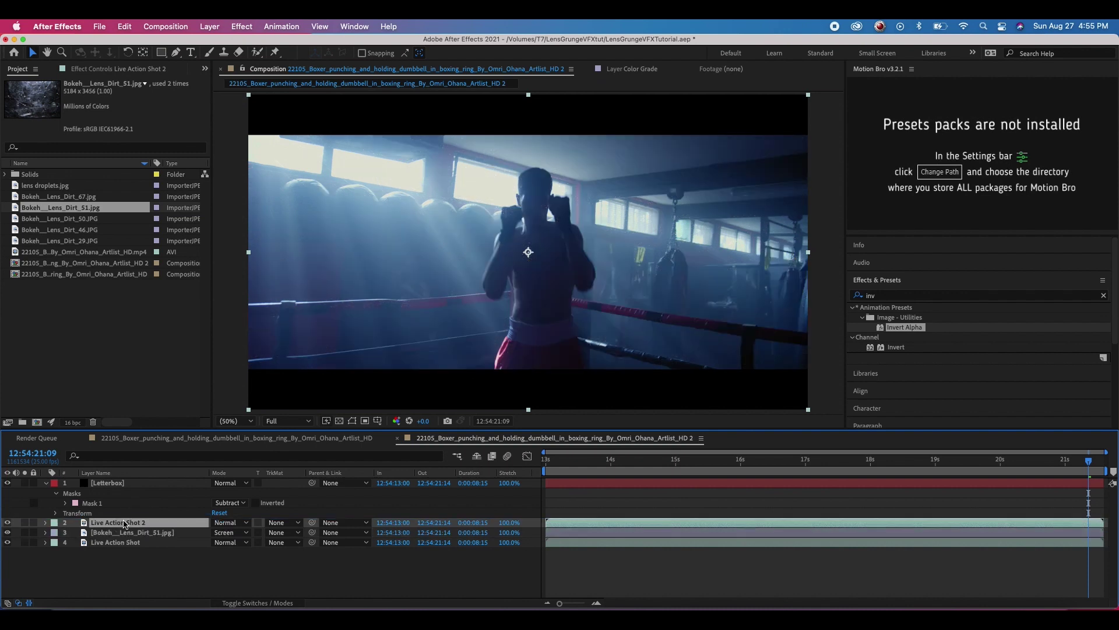
- Set the lens-dirt layer's track matte to Luma Matte 'Live Action Shot 2' and reposition the texture
click(115, 537)
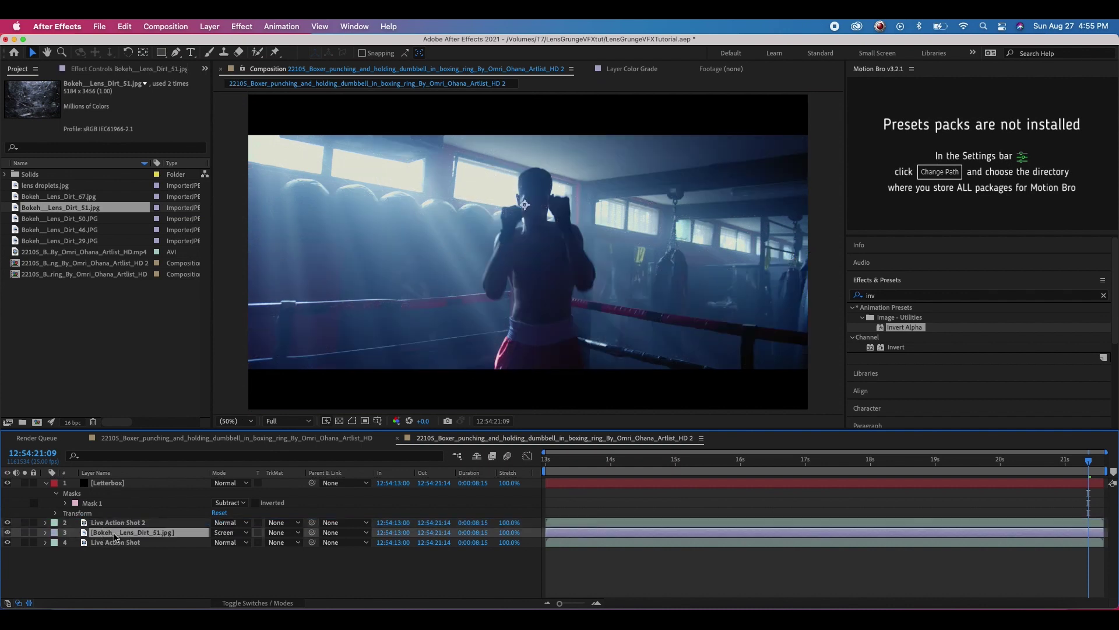
click(287, 534)
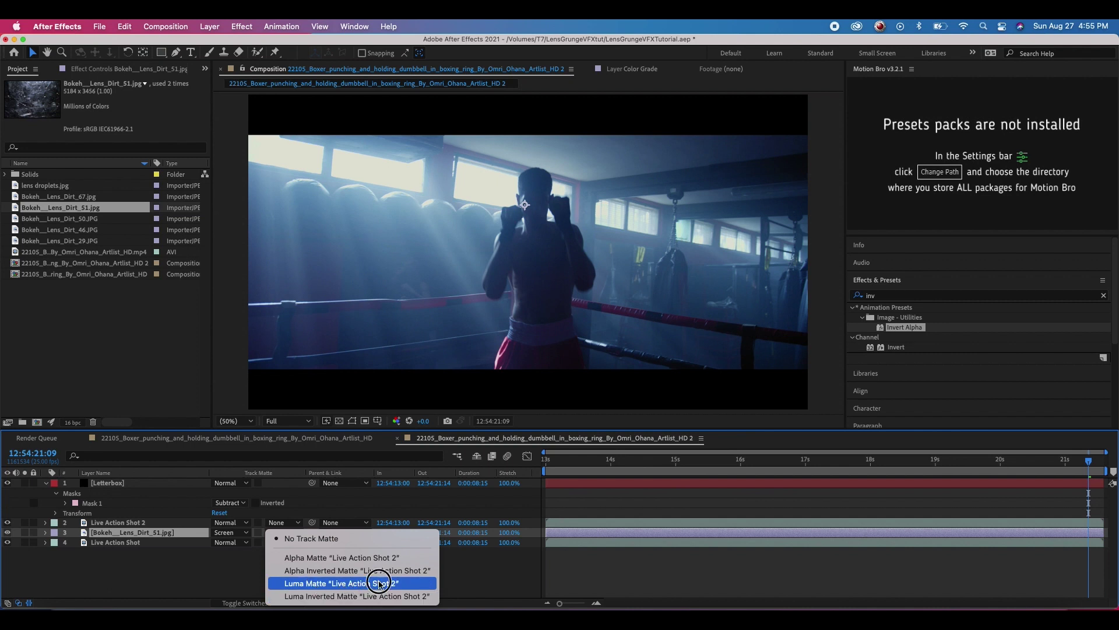
click(380, 583)
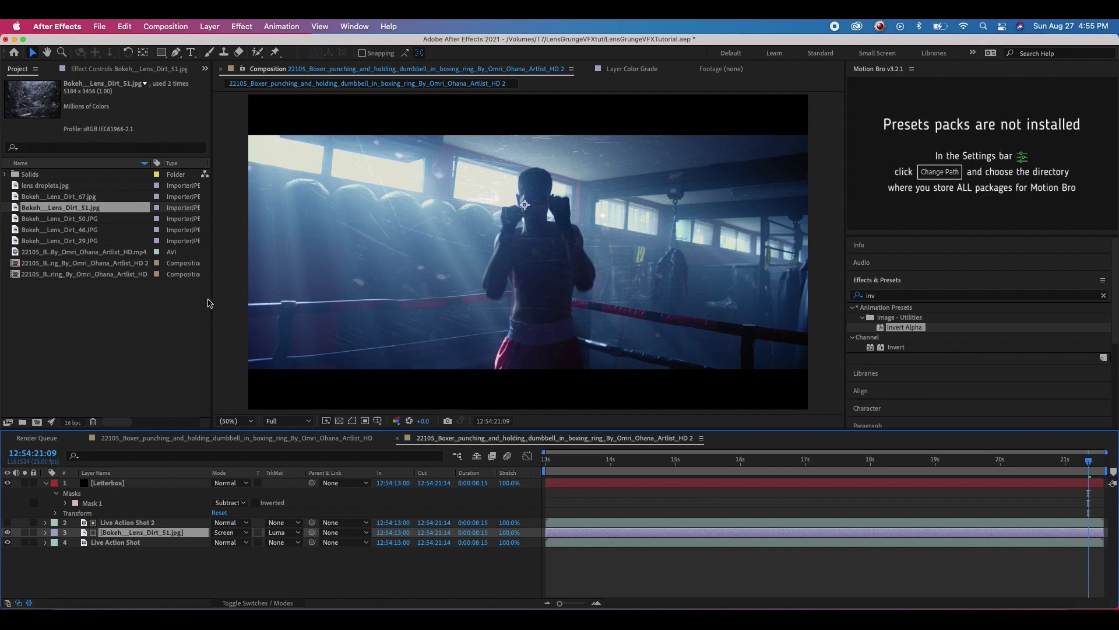
click(127, 523)
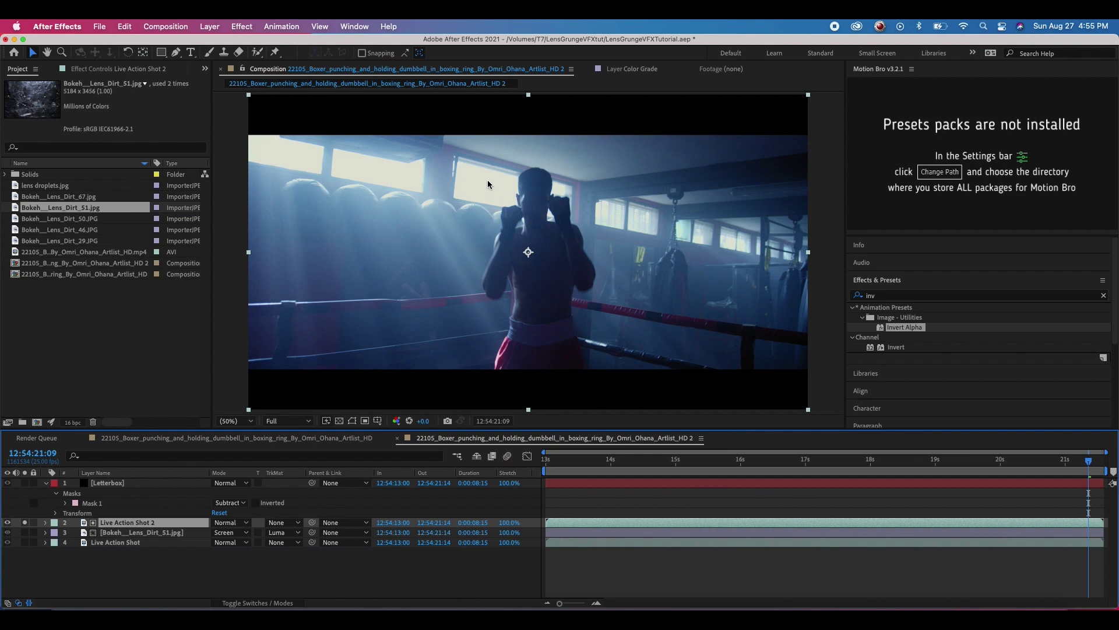
click(98, 533)
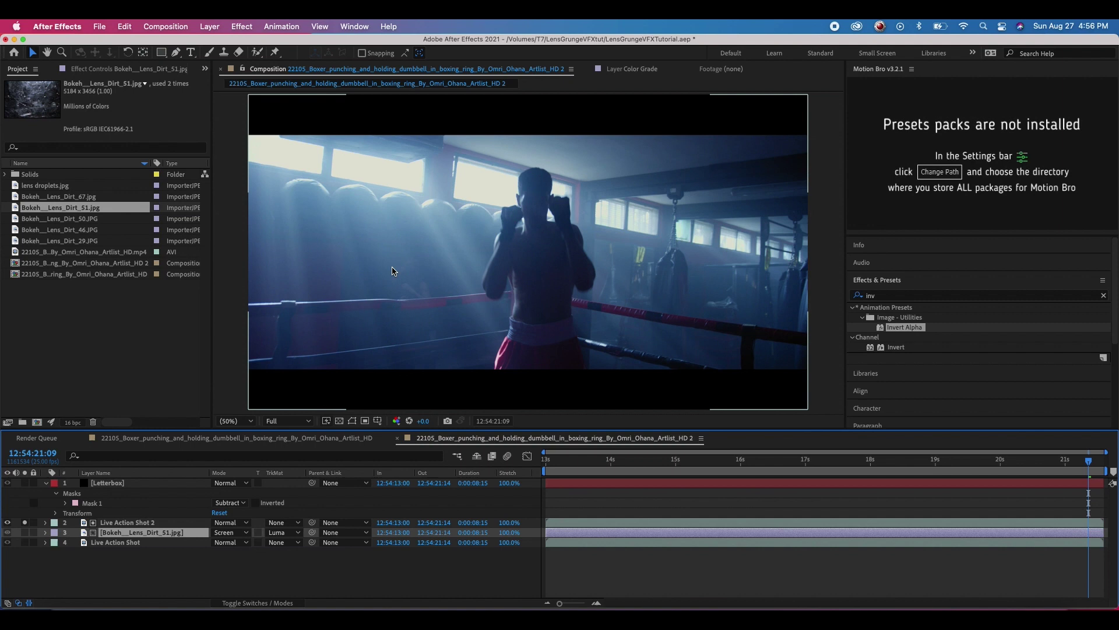
drag(325, 294, 531, 182)
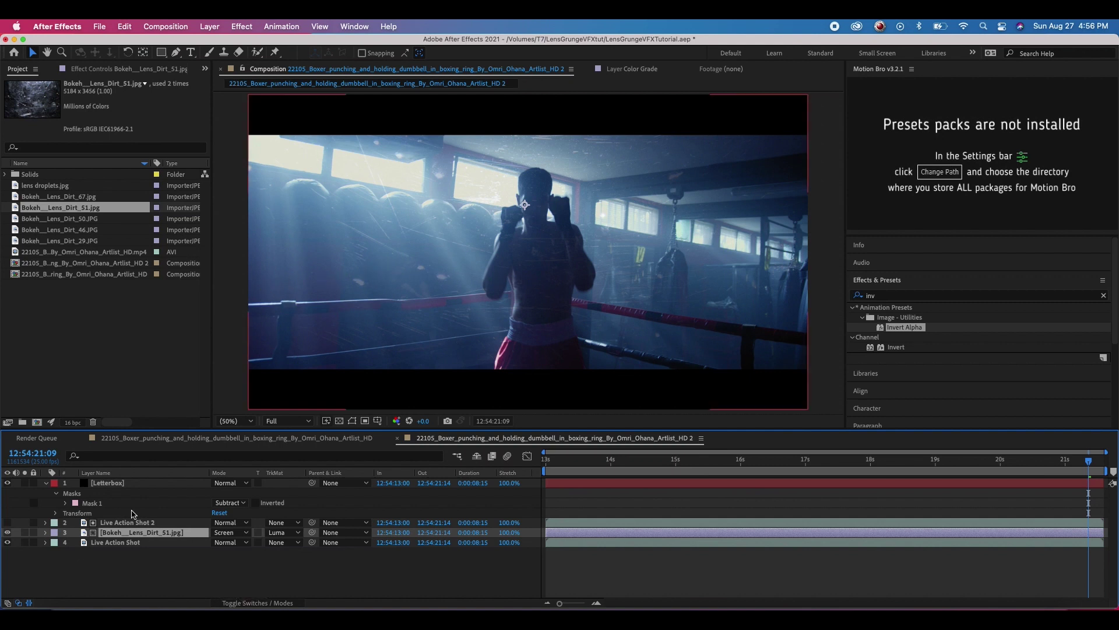
- Rename the duplicate layer to 'Live action shot for luma matte'
click(127, 523)
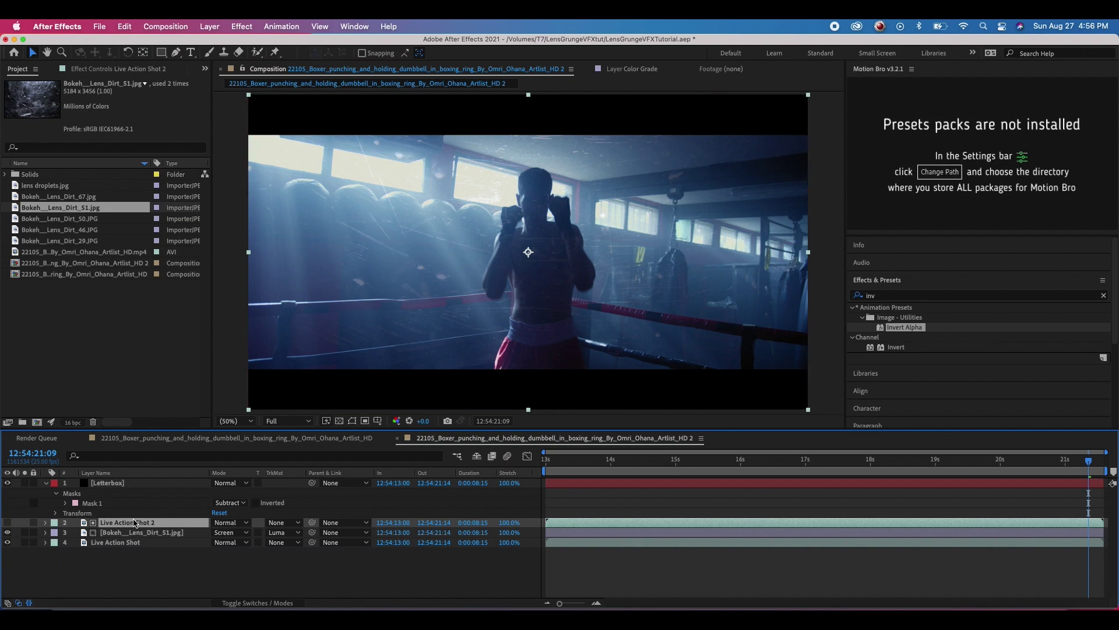
right_click(133, 524)
click(171, 583)
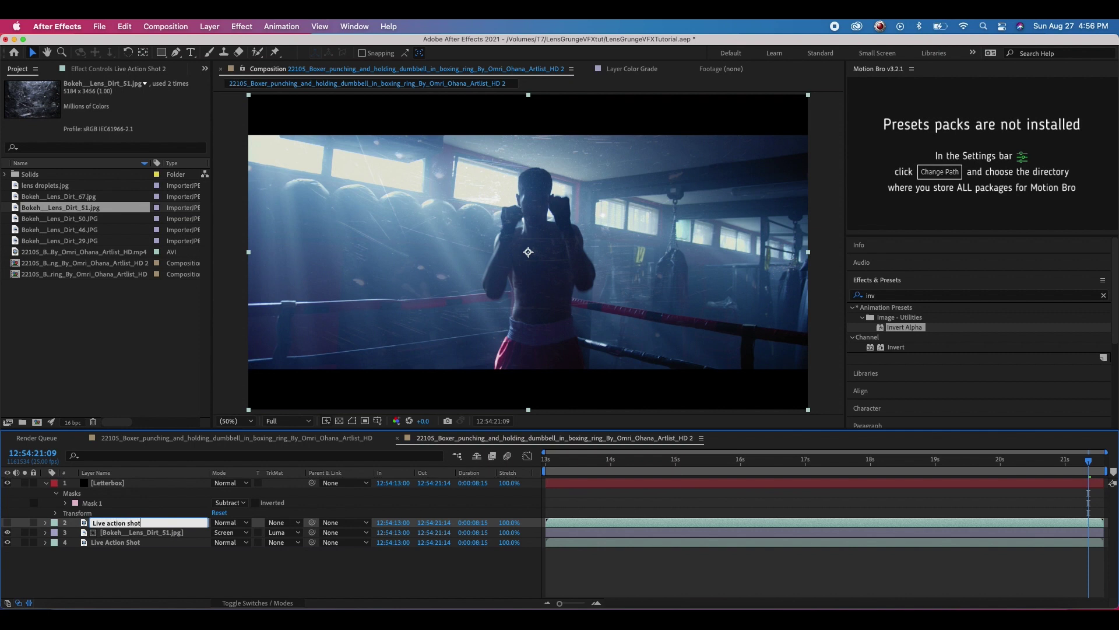
text(Live action shot for luma matte)
key(Return)
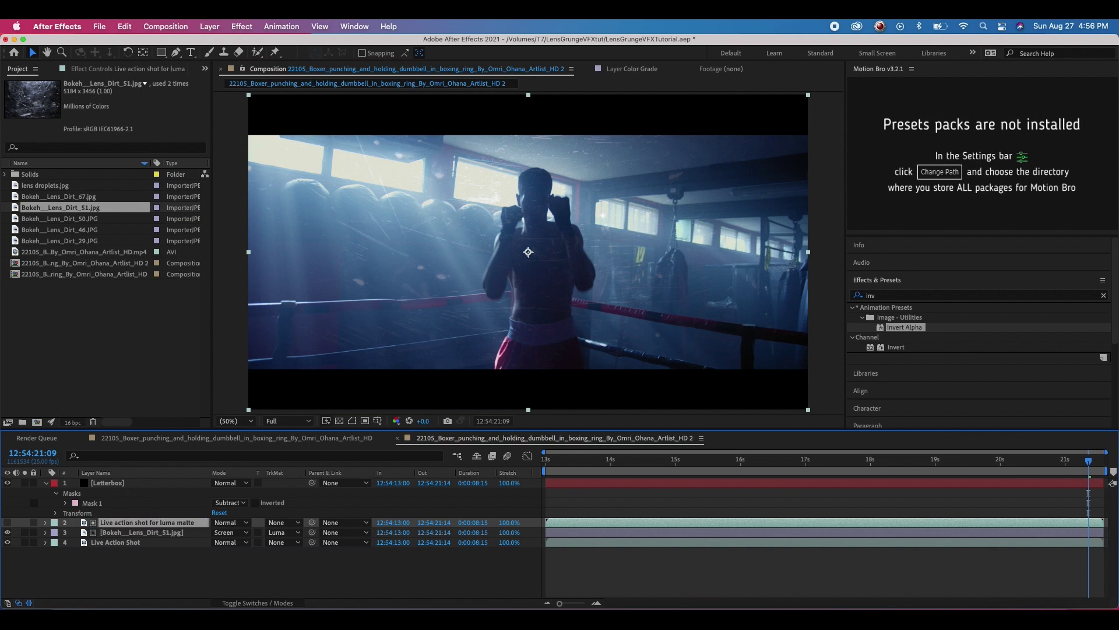
- Apply a Tint effect to the matte layer and show it in black-and-white
click(133, 68)
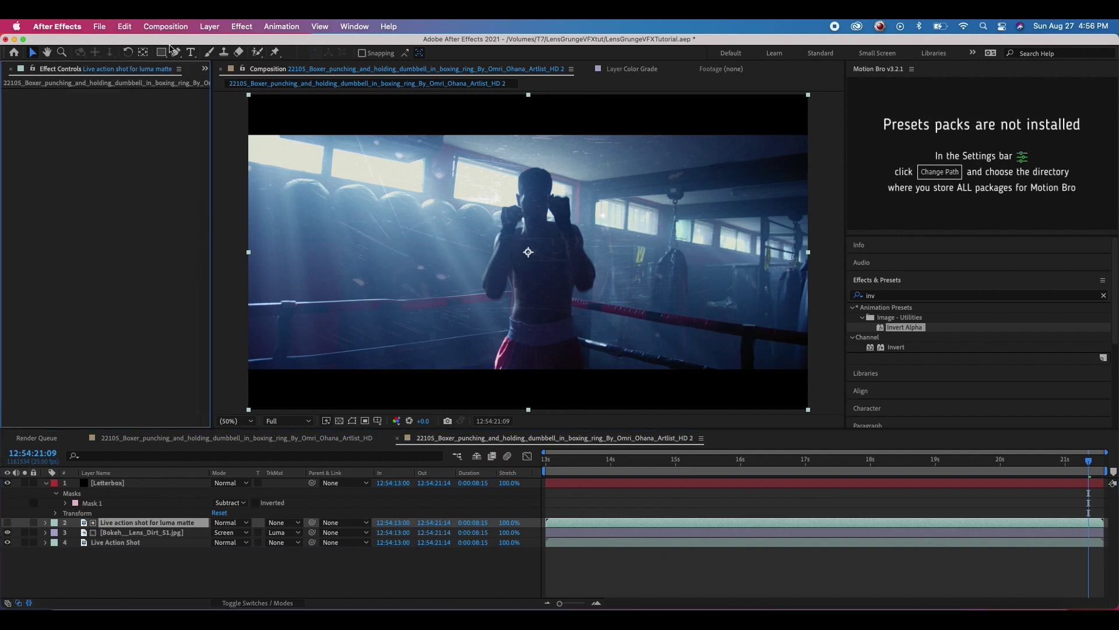
click(243, 28)
mouse_move(265, 167)
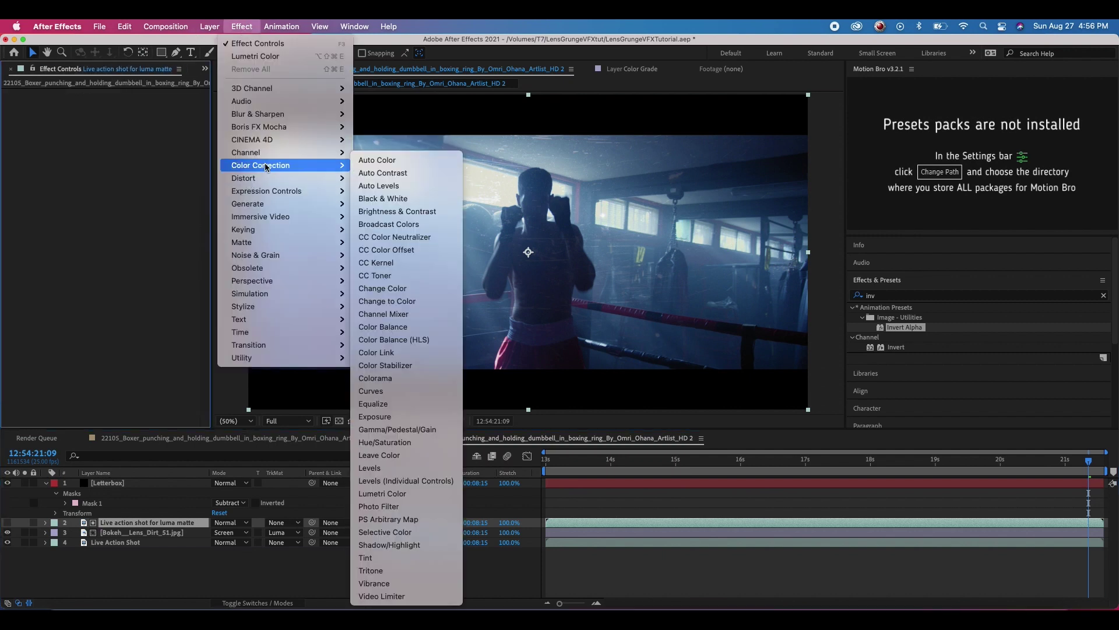
click(373, 558)
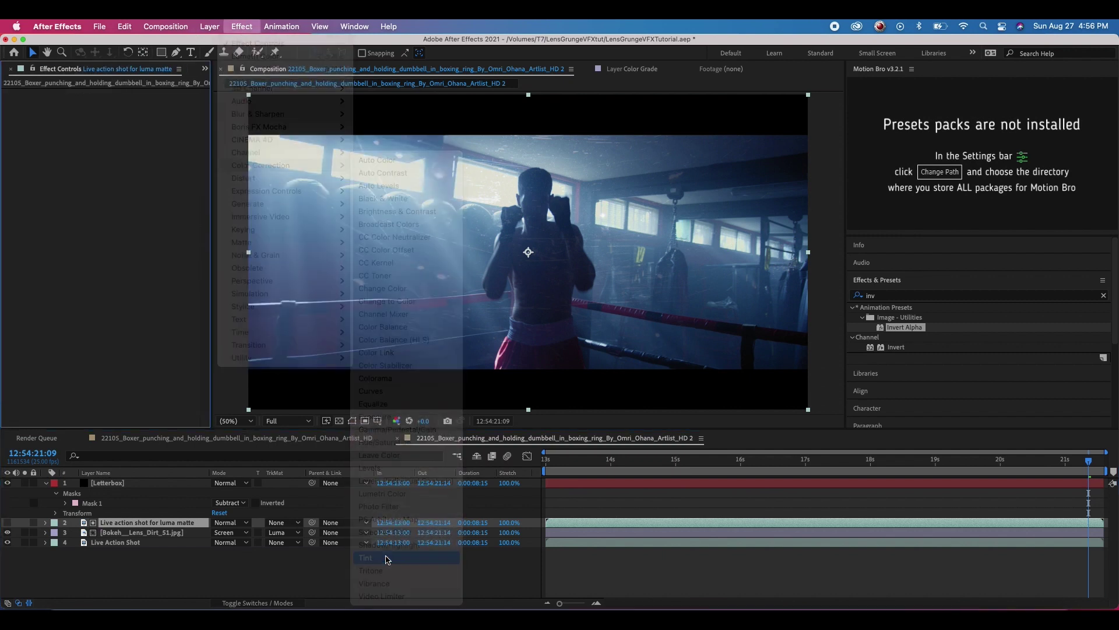
click(7, 523)
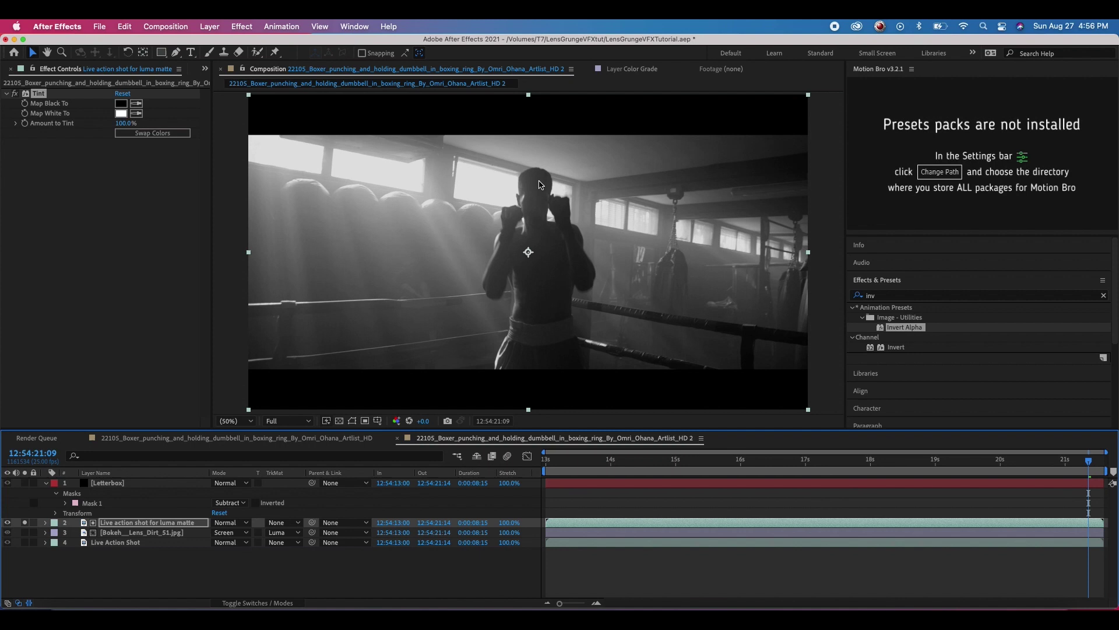
- Add a Curves effect to the matte layer with an S-curve boosting its contrast
click(242, 26)
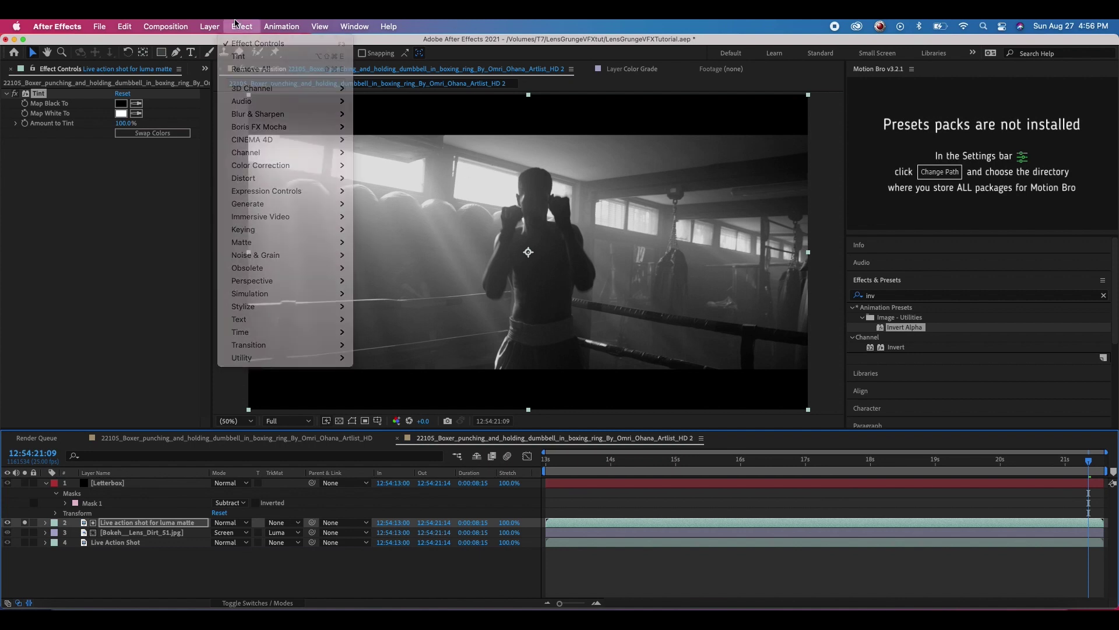
click(409, 243)
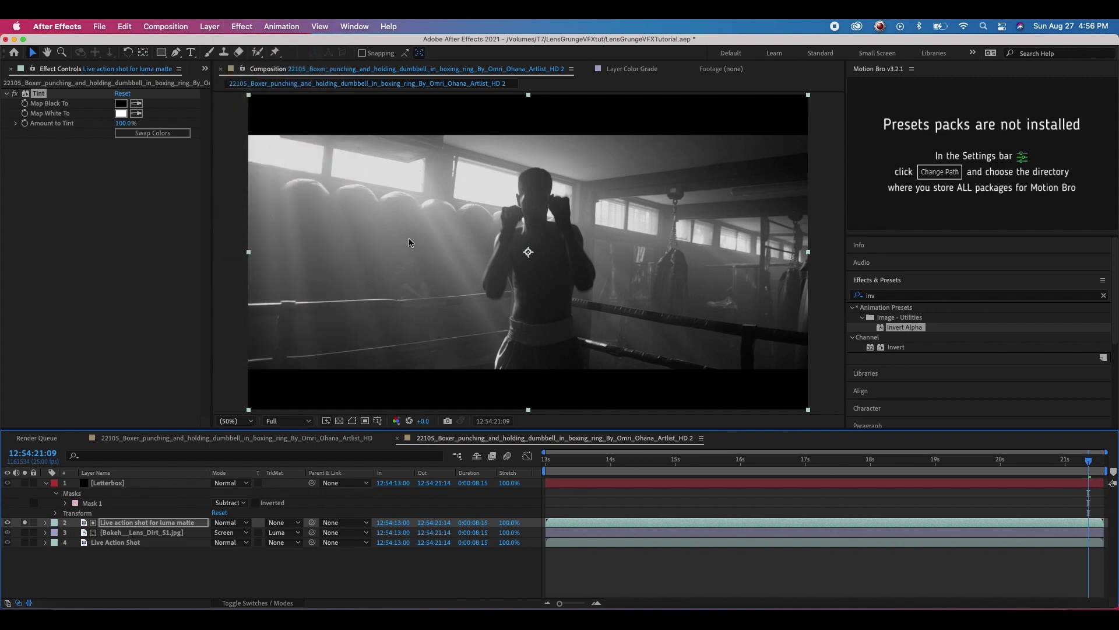
click(244, 28)
mouse_move(248, 167)
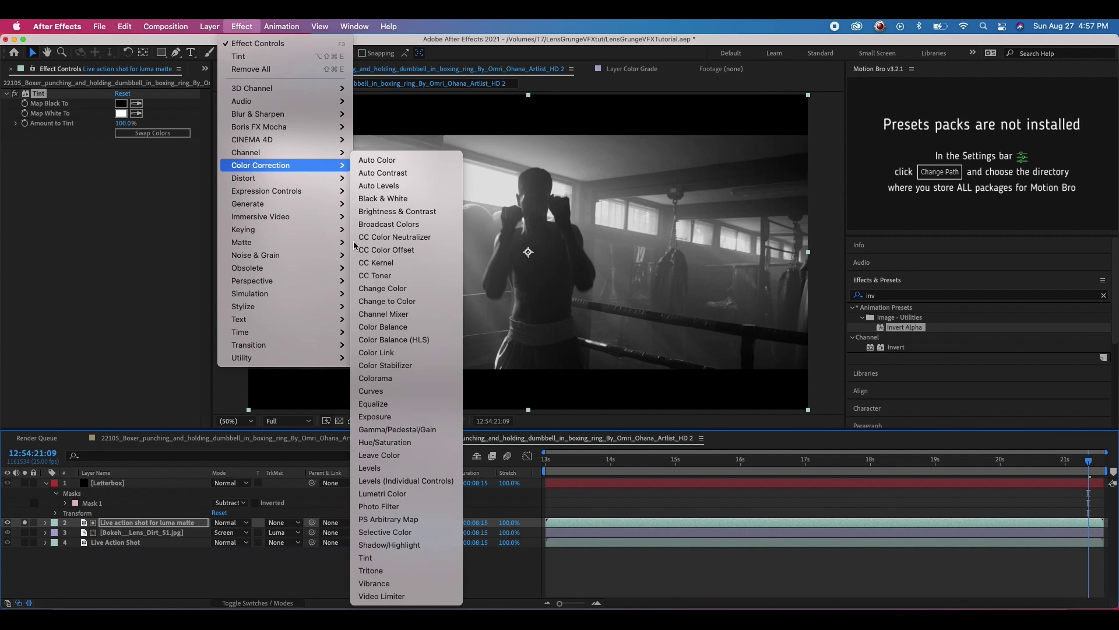
click(371, 391)
mouse_move(58, 302)
mouse_down()
mouse_move(58, 285)
mouse_move(68, 309)
mouse_up()
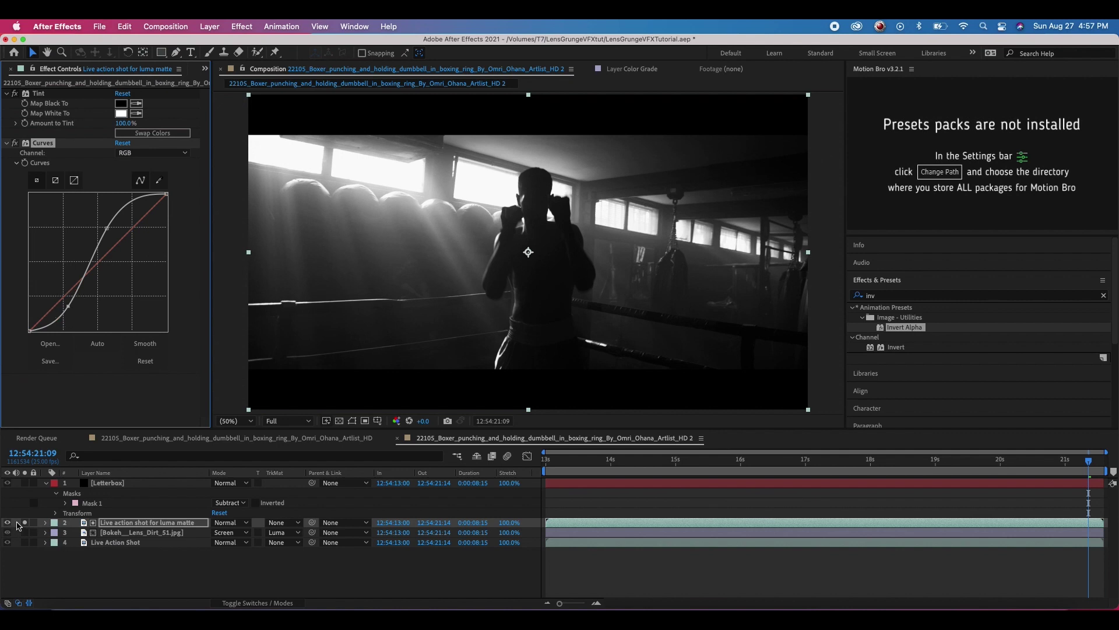
- Hide the matte layer and solo the lens-dirt layer to check the masked dirt
click(8, 523)
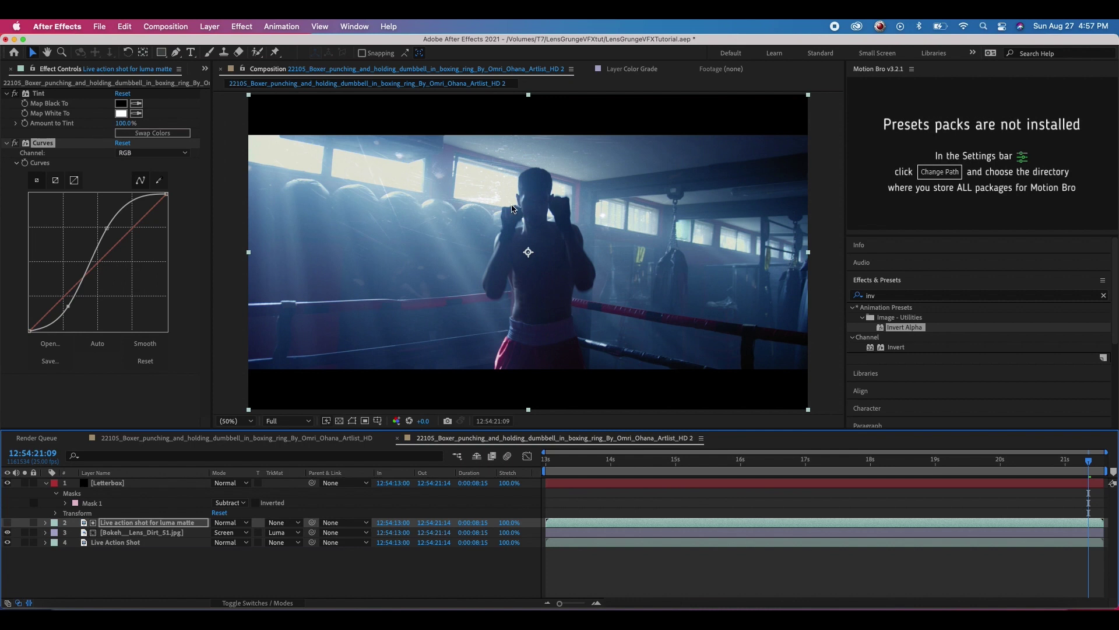
click(24, 532)
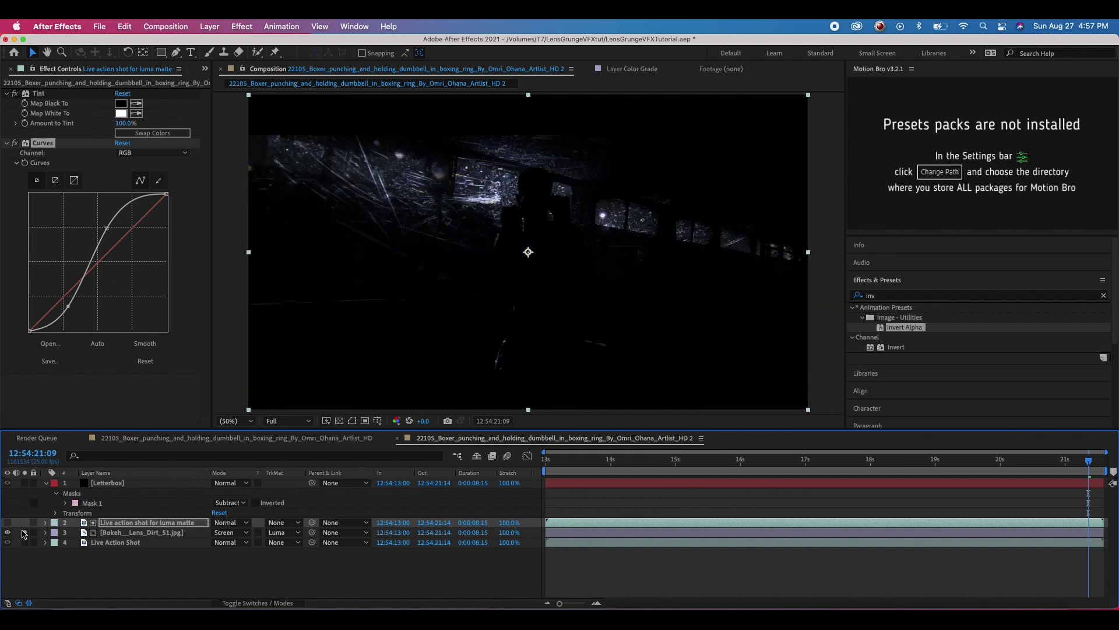
click(23, 532)
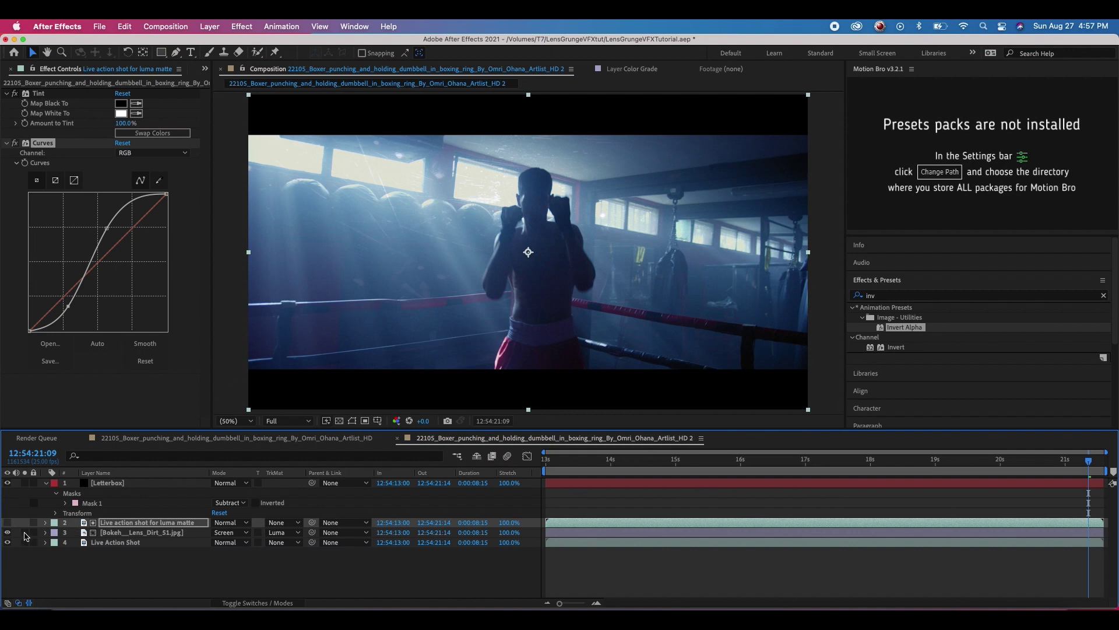
click(24, 533)
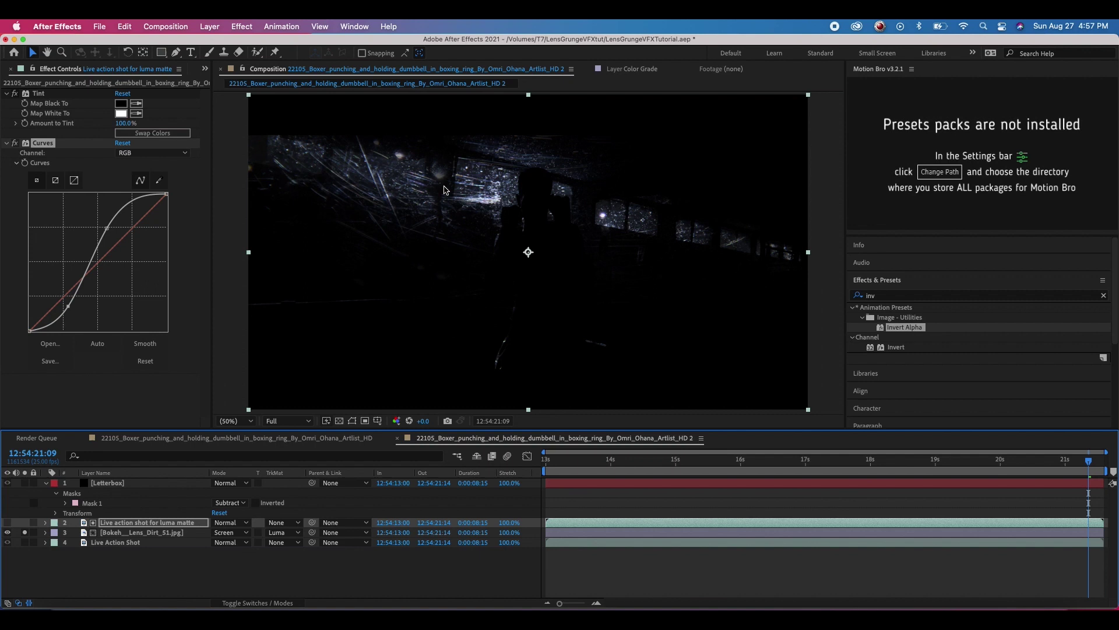
- Unsolo the lens-dirt layer, then show and solo the luma matte layer
click(24, 532)
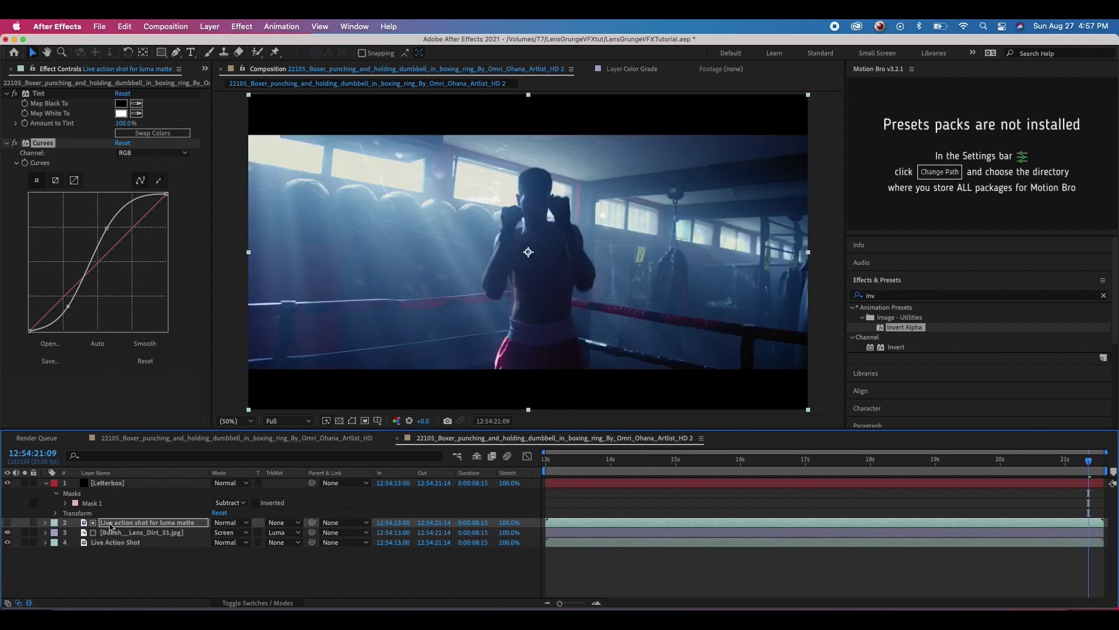
click(112, 524)
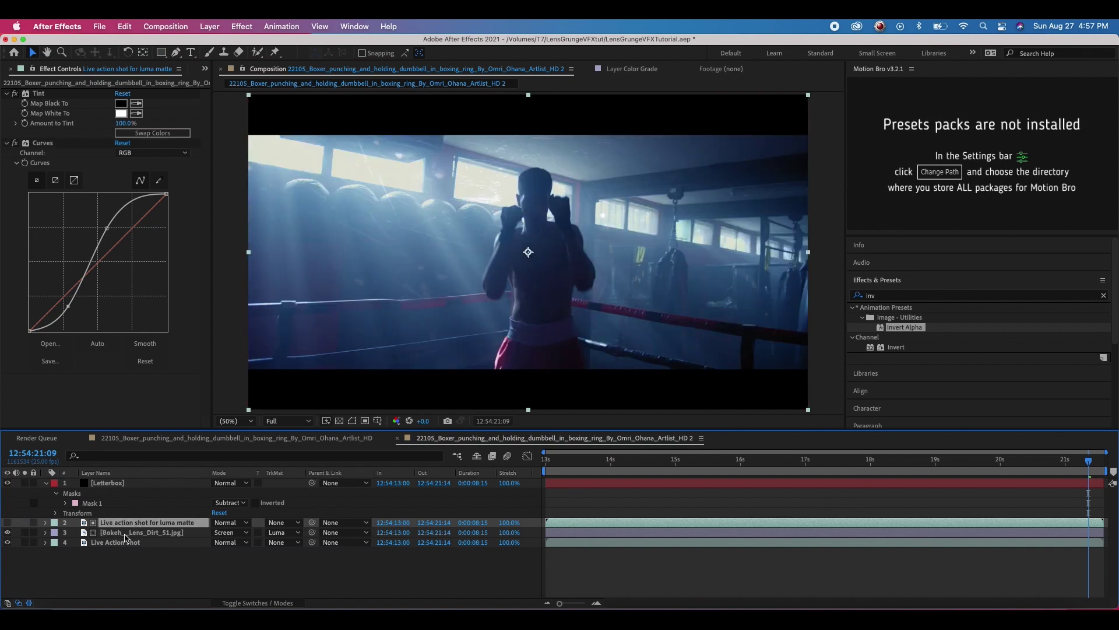
click(7, 523)
click(25, 522)
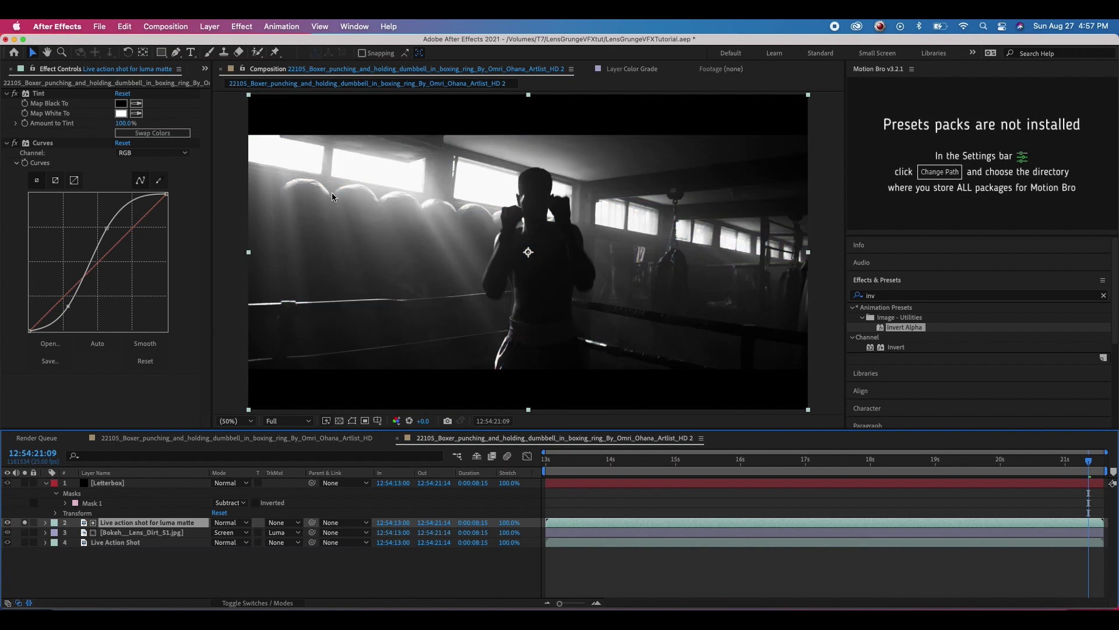
- Add Camera Lens Blur with radius 10 to the luma matte layer, then hide it
click(242, 27)
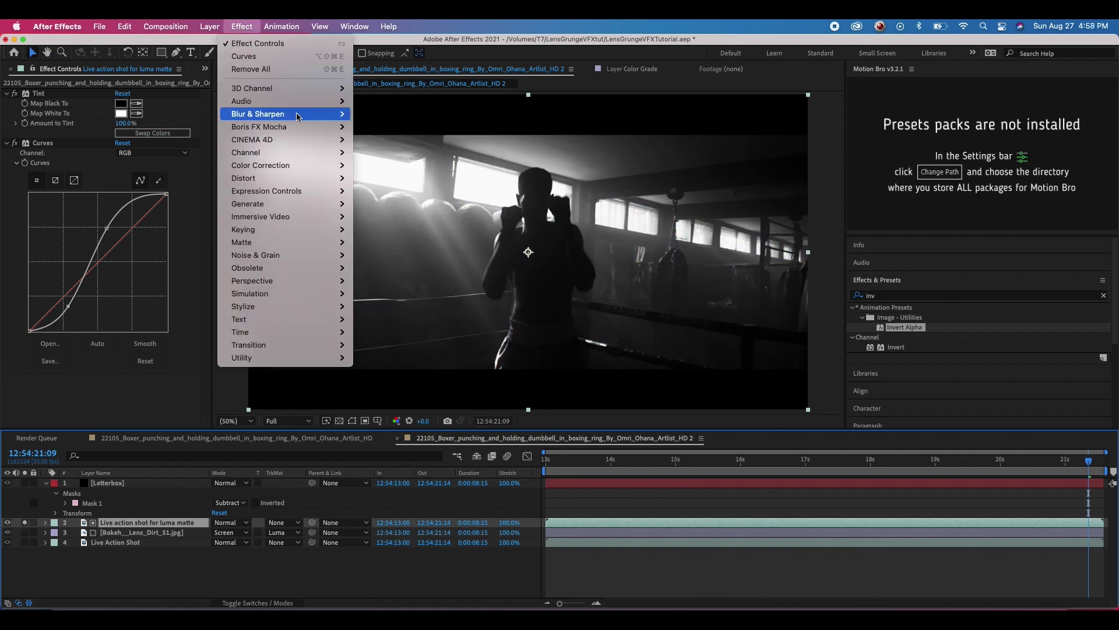
mouse_move(327, 113)
click(389, 126)
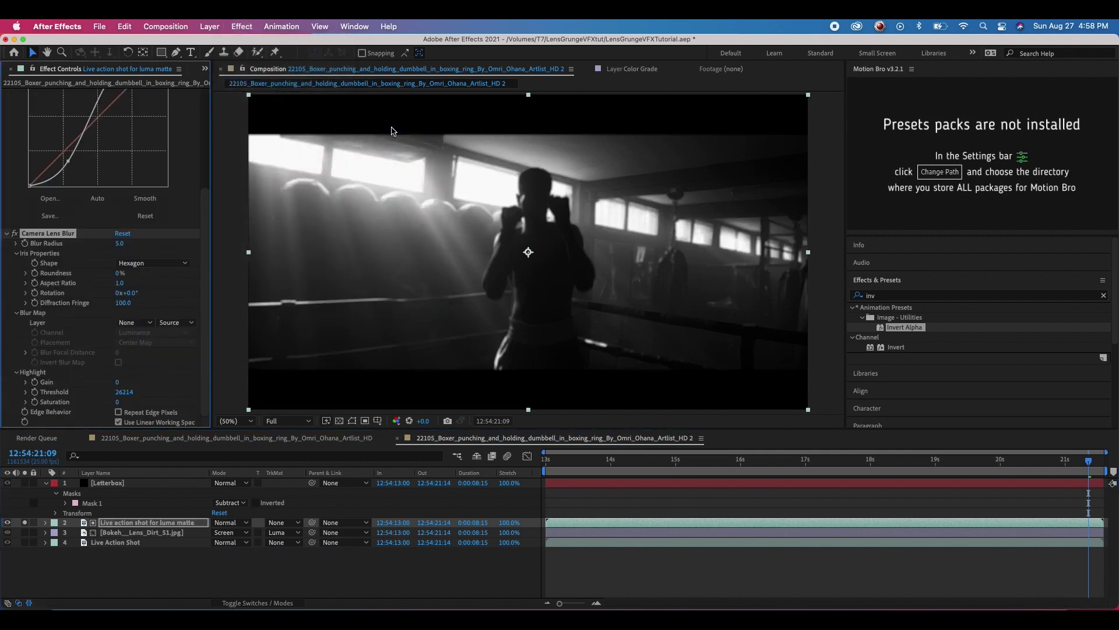
click(121, 244)
key(Return)
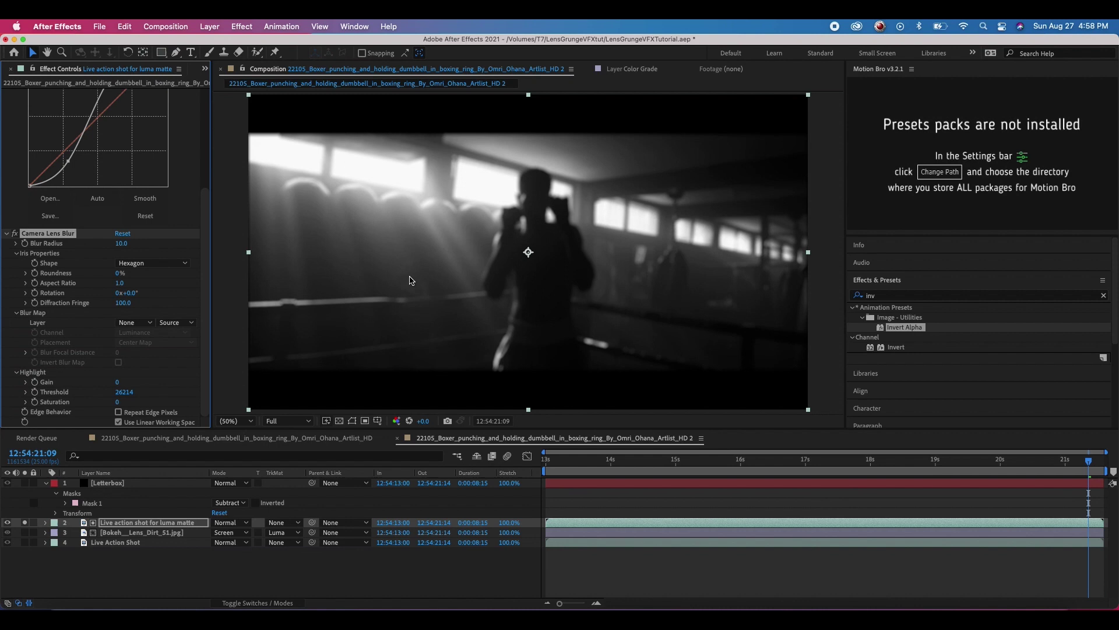
click(7, 522)
click(140, 532)
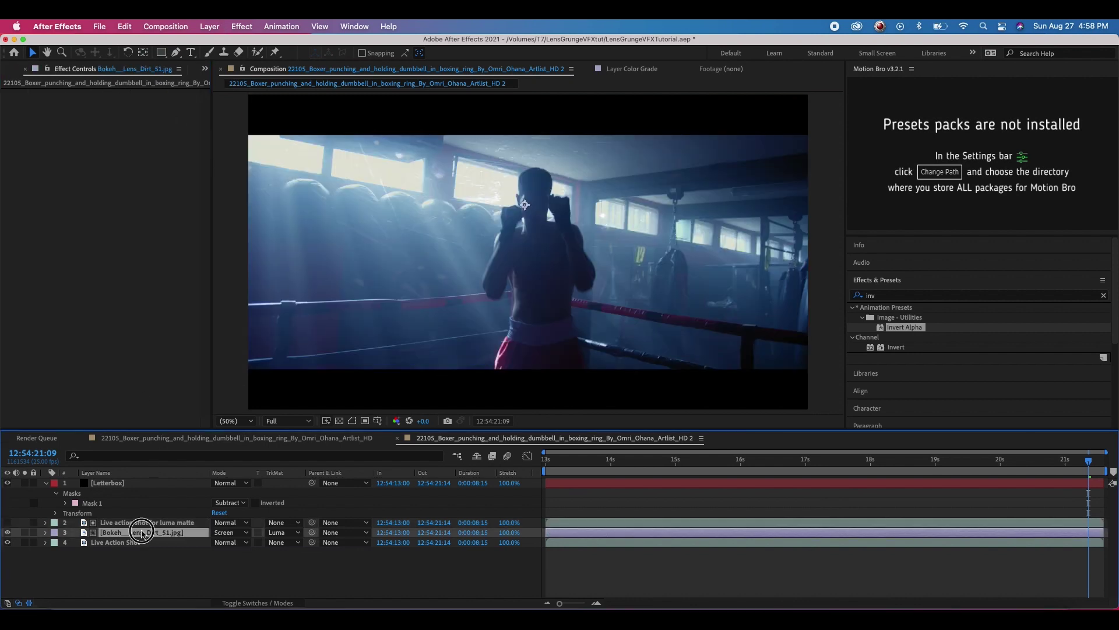
- Give the Bokeh__Lens_Dirt_51.jpg layer a Camera Lens Blur with a 10.0 blur radius
click(245, 26)
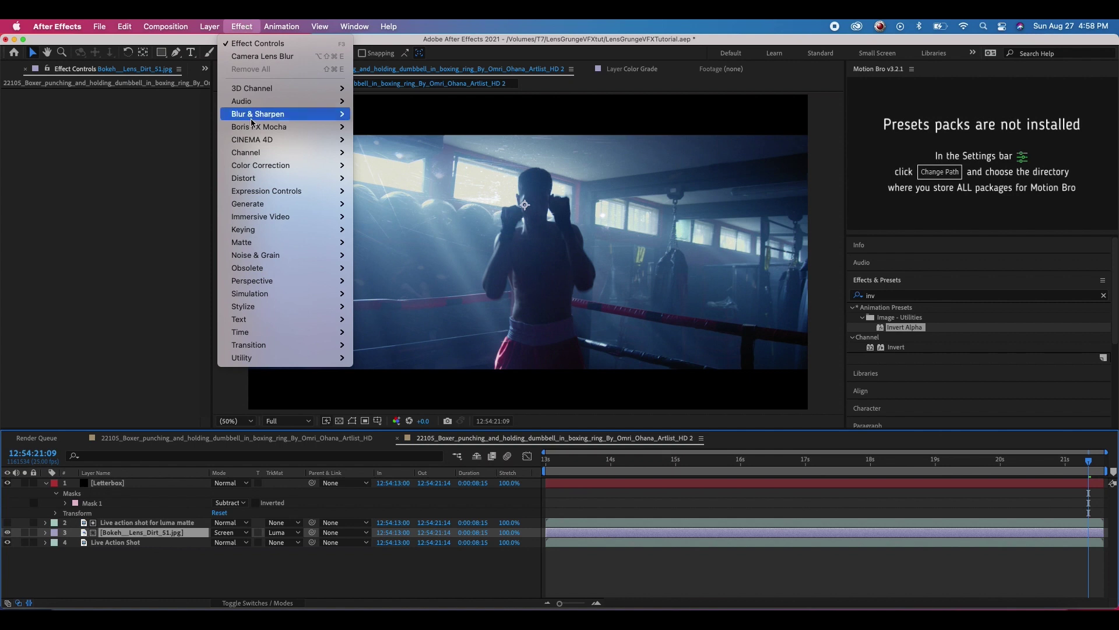
mouse_move(257, 115)
click(381, 131)
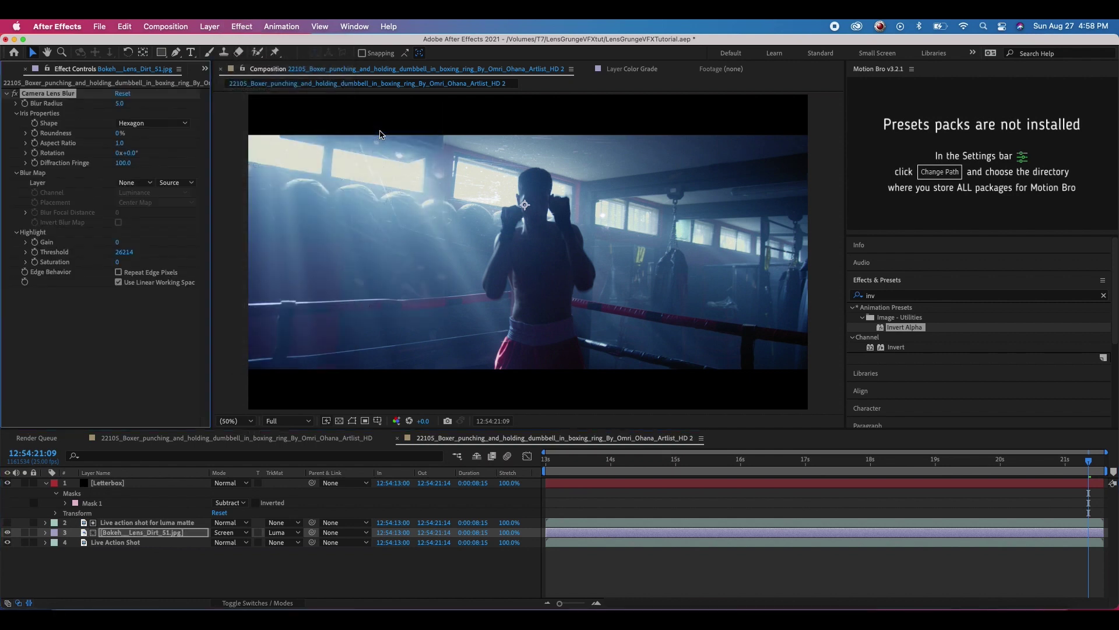
click(120, 105)
key(Return)
click(243, 27)
mouse_move(260, 165)
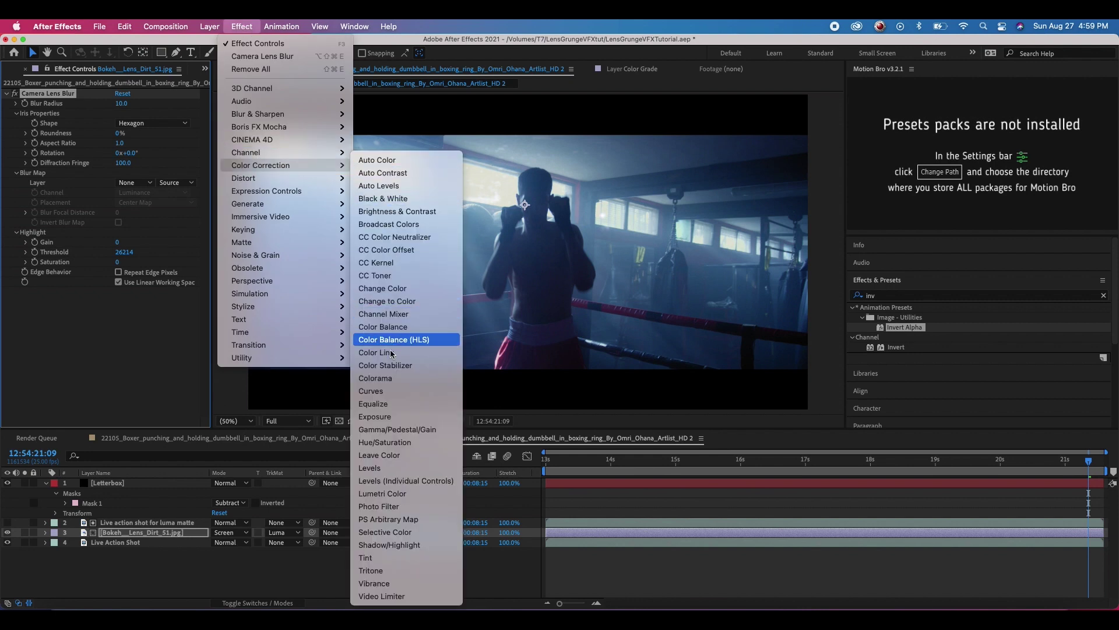
- Add a Curves adjustment to the Bokeh layer with a steep curve to brighten it
click(380, 392)
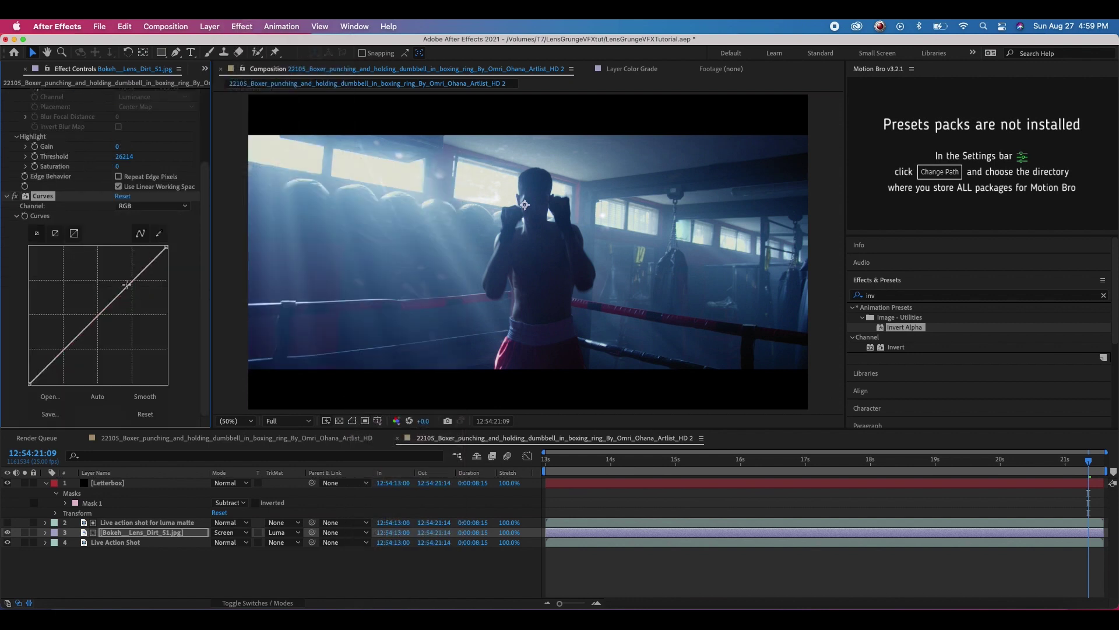
drag(119, 285, 68, 280)
click(45, 344)
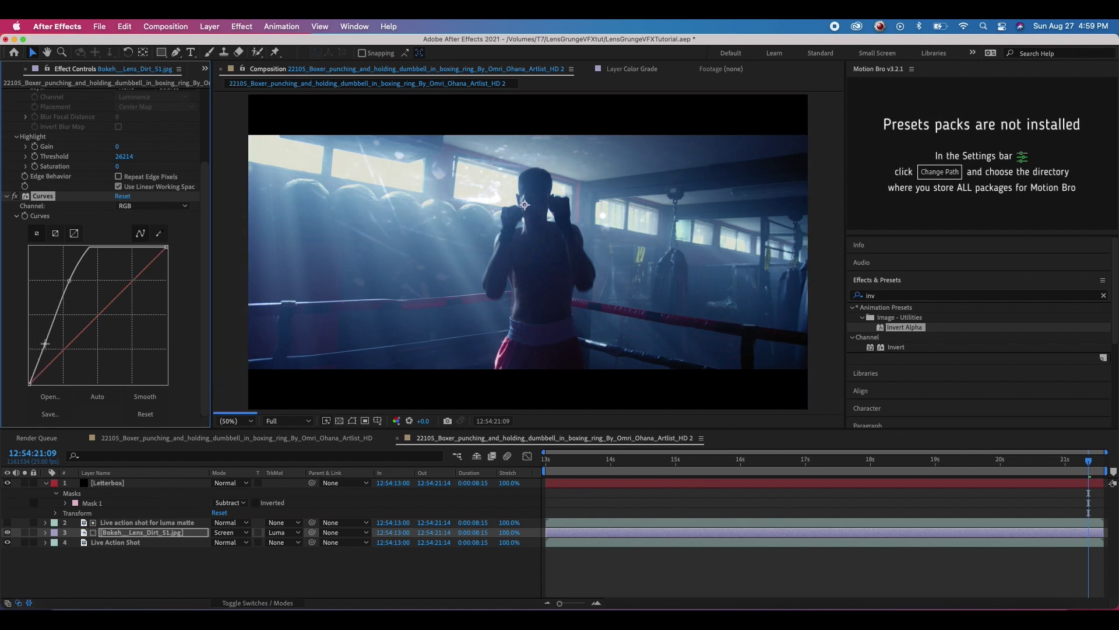
scroll(45, 344, up, 3)
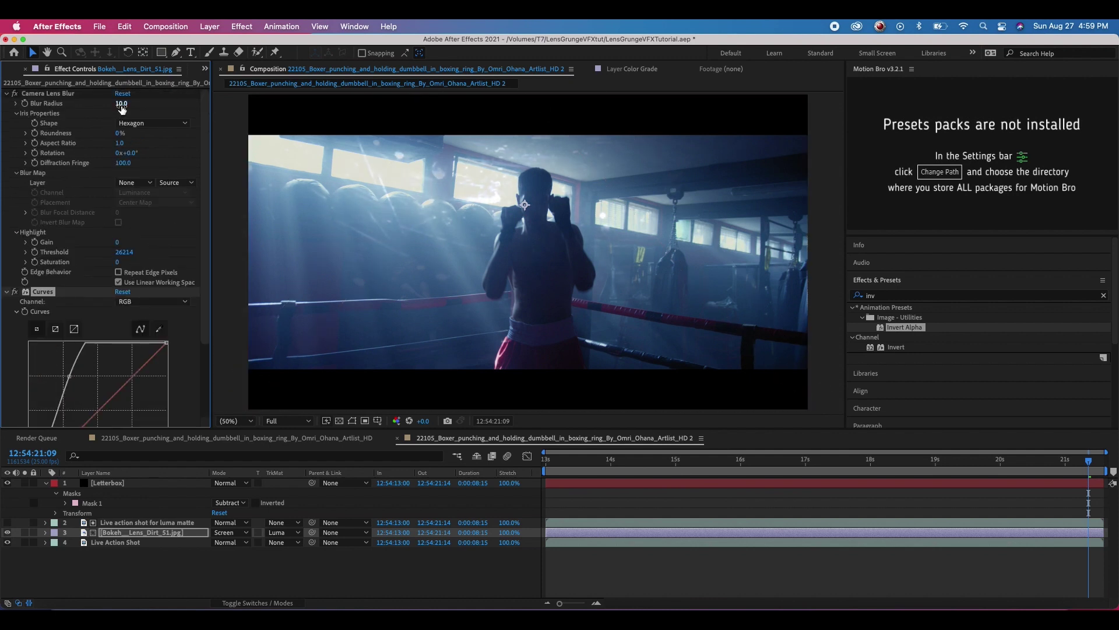
- Change the Bokeh layer's lens blur radius to 20, then 15, and check it soloed
click(121, 104)
text(20)
key(Return)
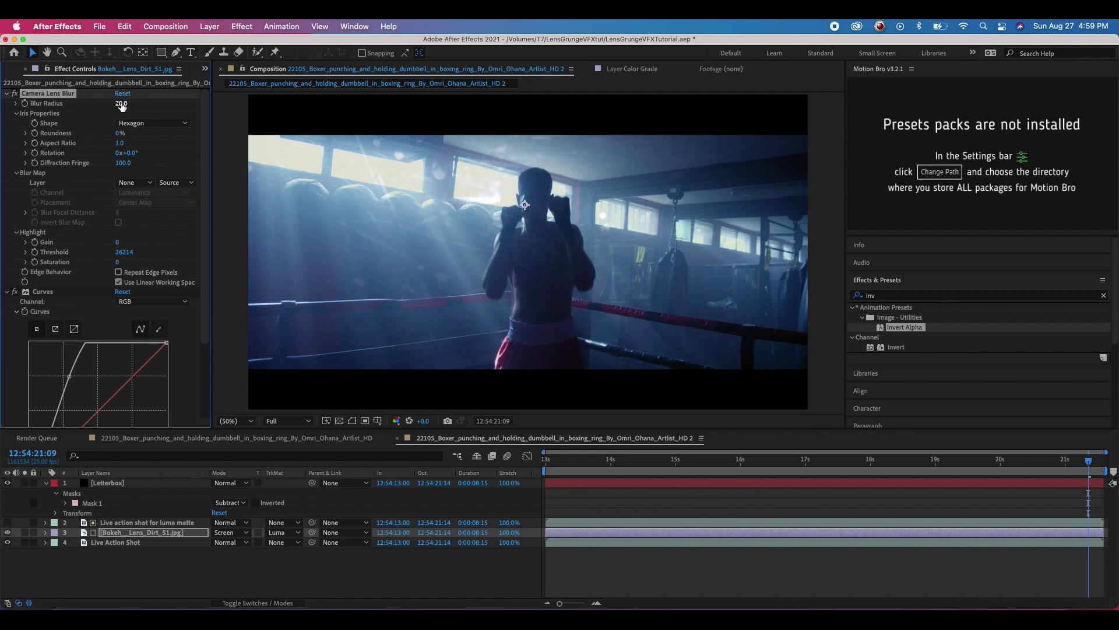
click(122, 103)
text(15)
key(Return)
click(140, 533)
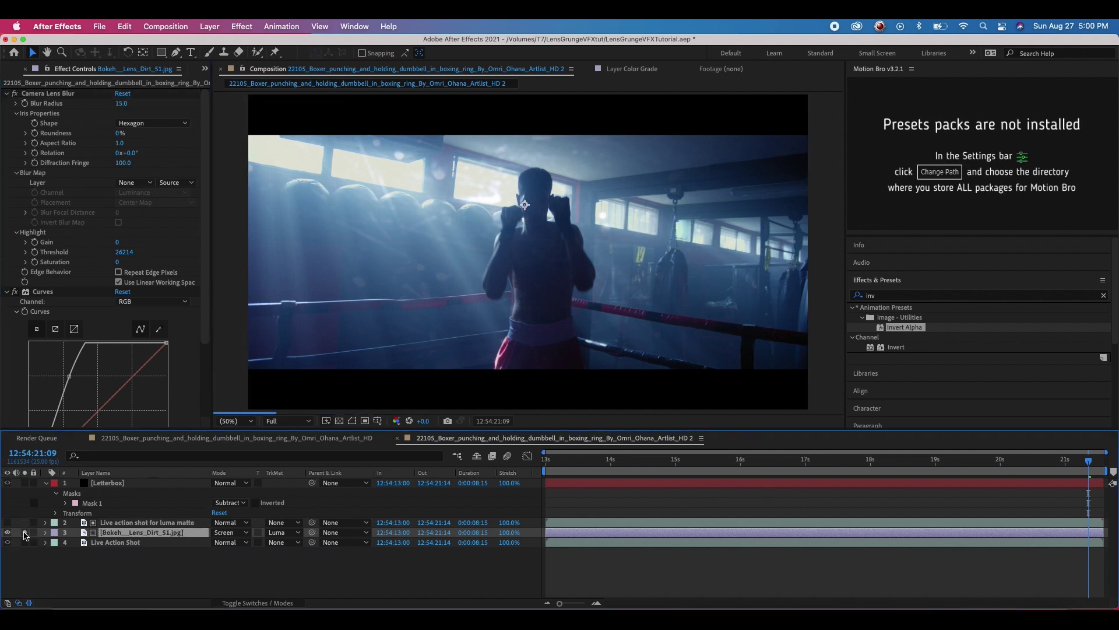
click(25, 532)
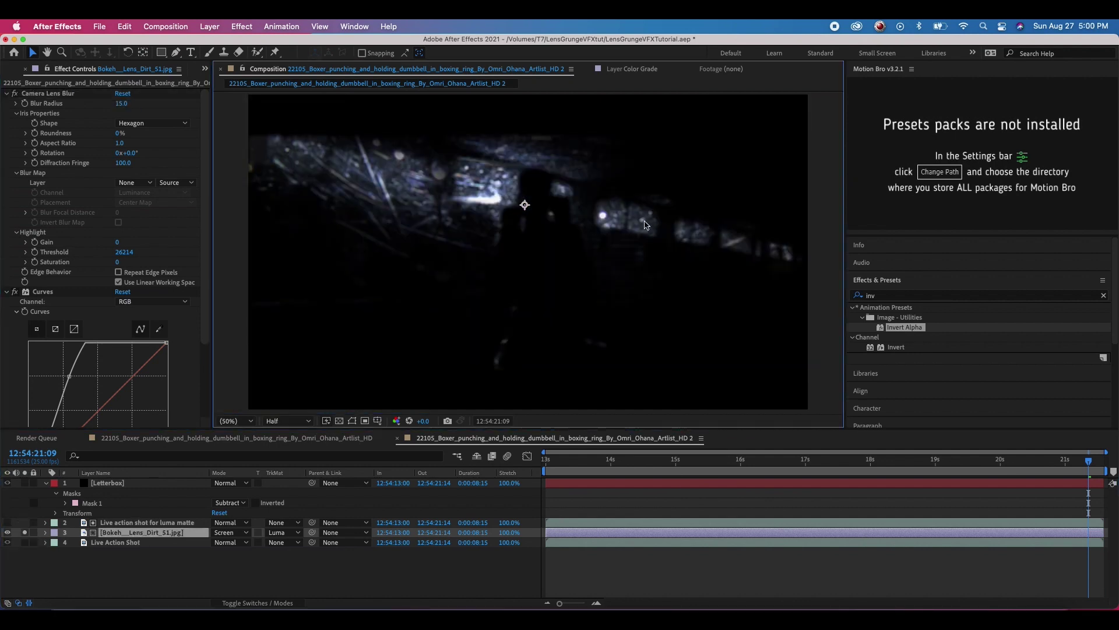
click(25, 532)
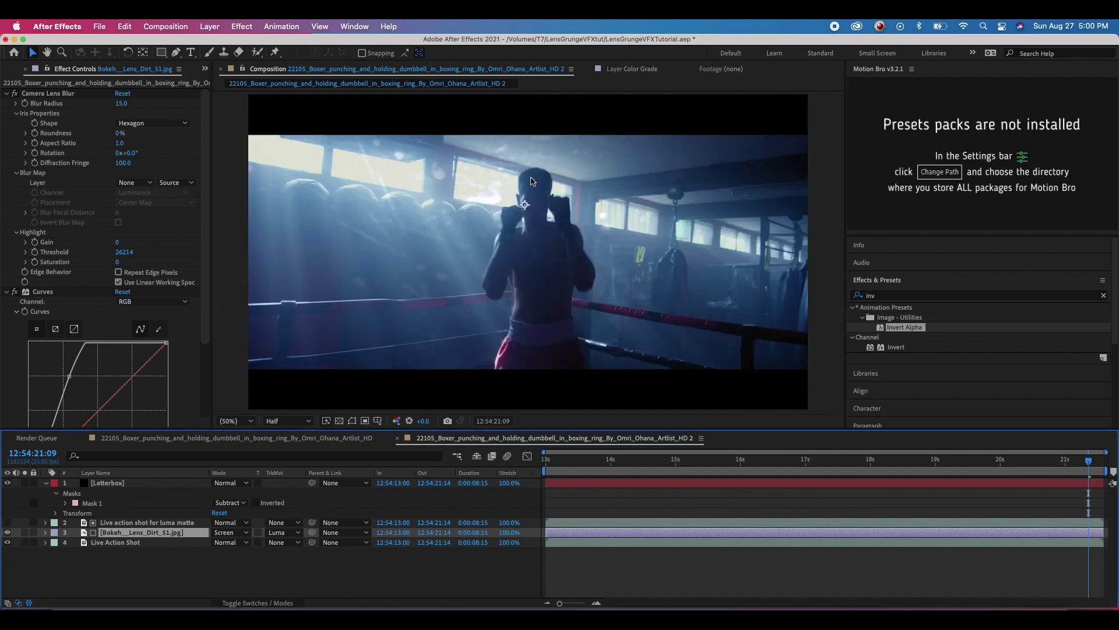
- Make 'Live action shot for luma matte' visible and solo it to view its blurred grayscale image
scroll(528, 183, up, 2)
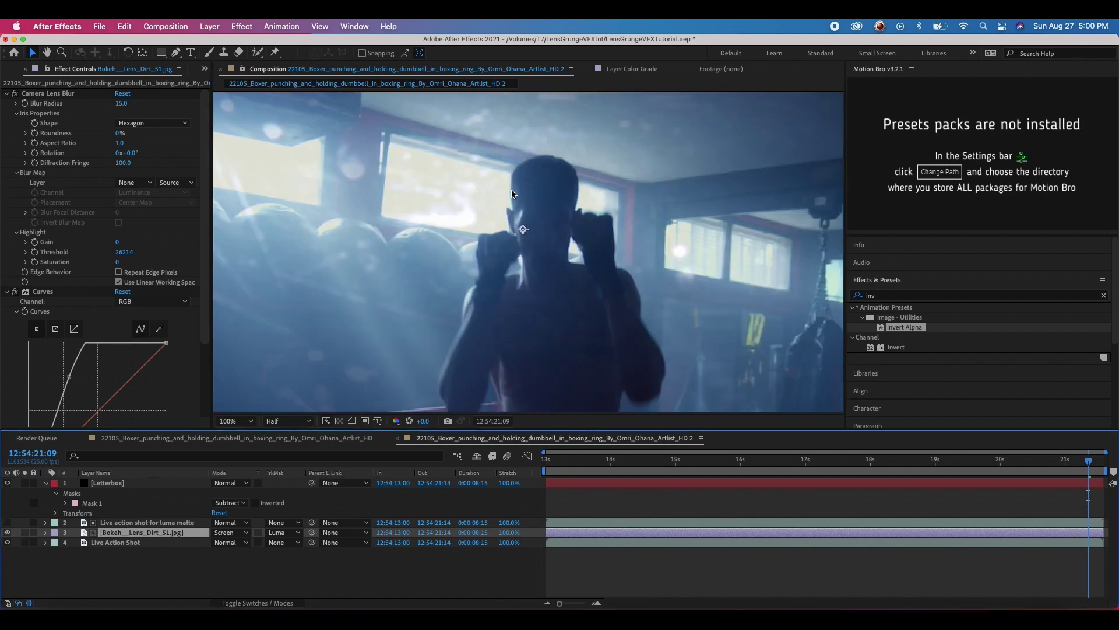
scroll(421, 182, down, 2)
scroll(519, 230, up, 2)
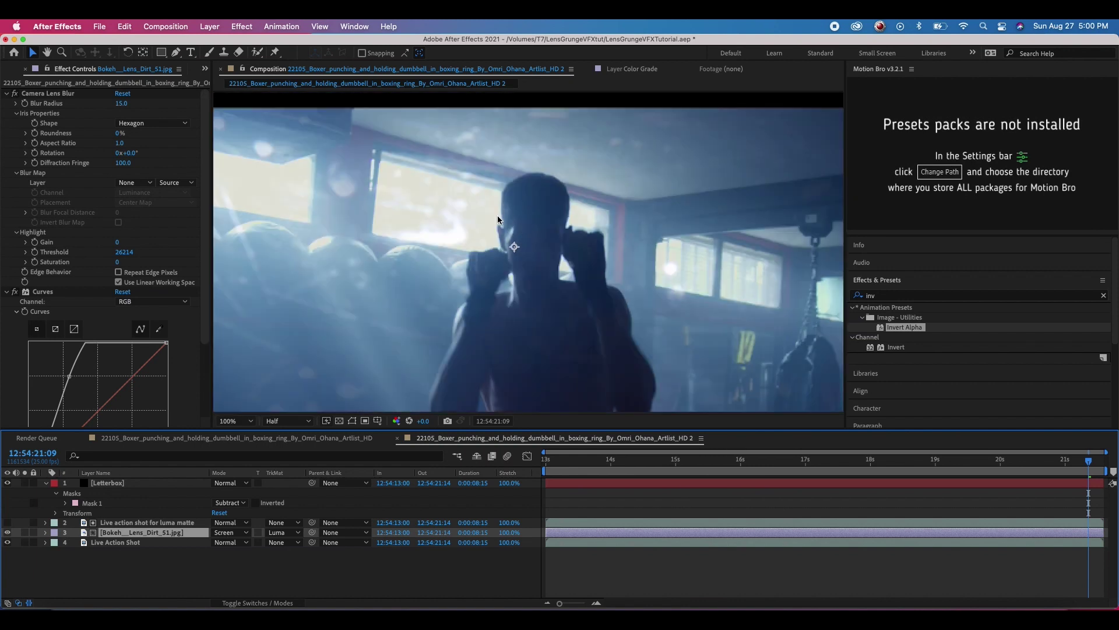
scroll(498, 217, down, 2)
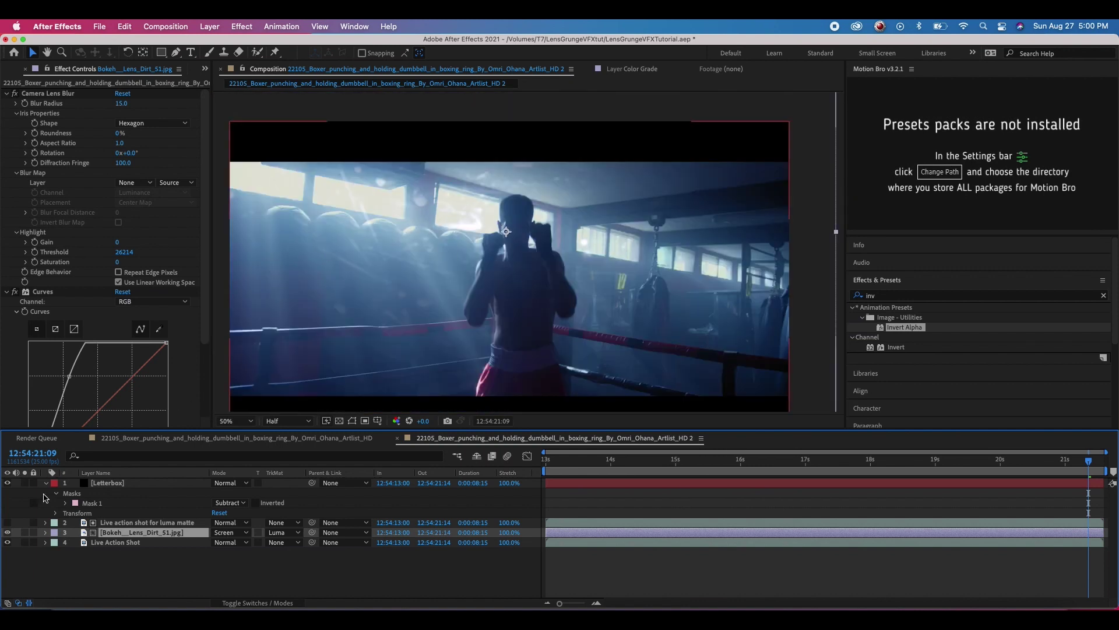
click(137, 524)
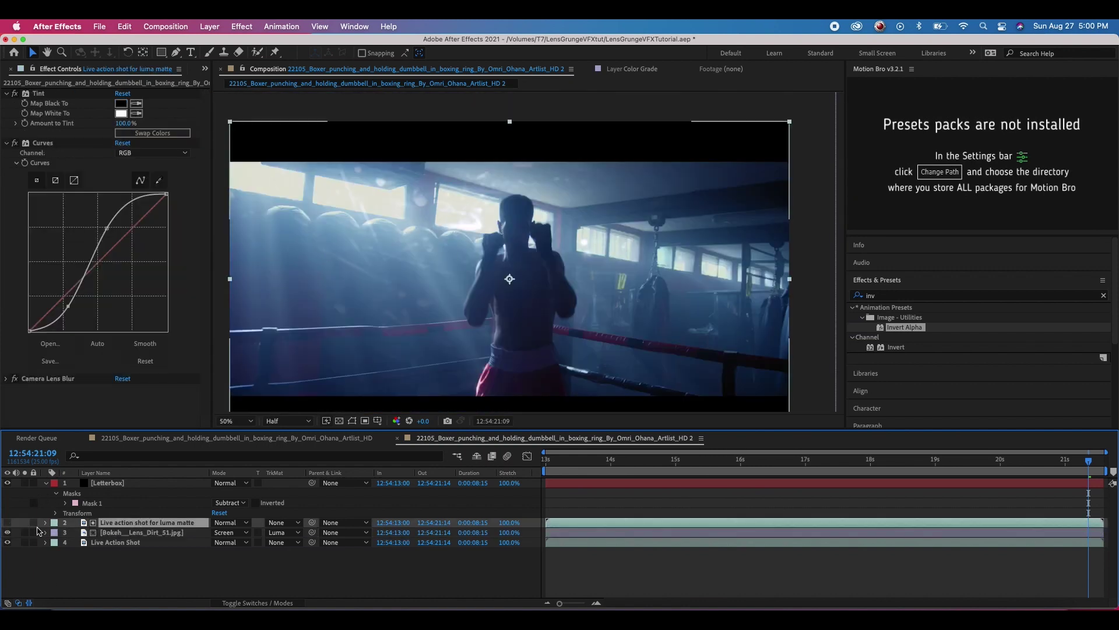
click(8, 522)
click(24, 524)
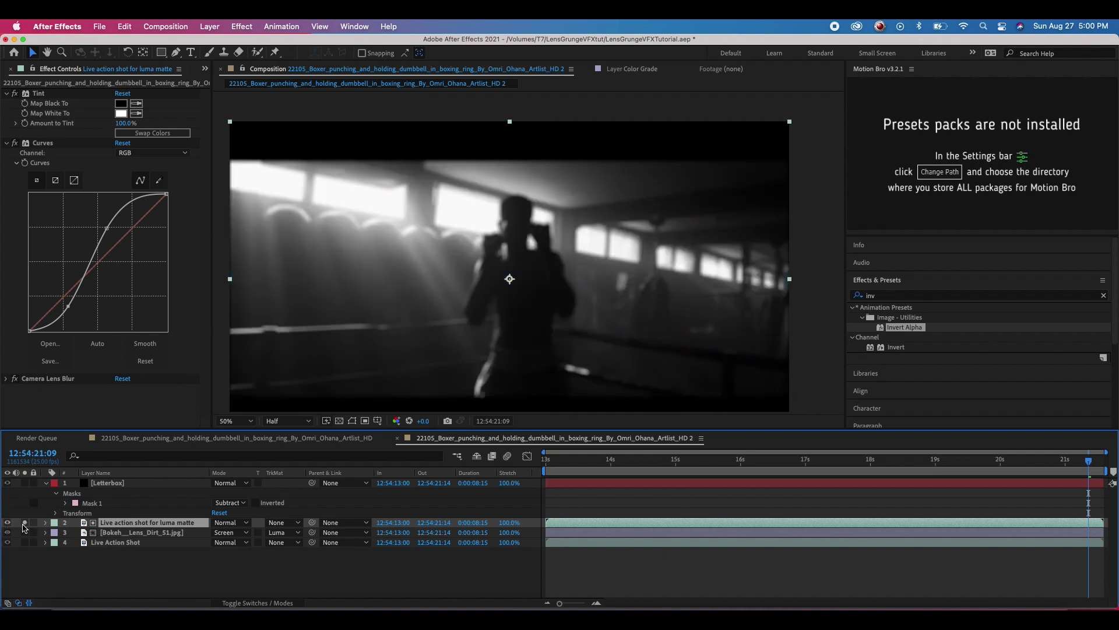
click(242, 26)
- Add a 91° Directional Blur to the luma matte and move it to the top of the effects
mouse_move(260, 115)
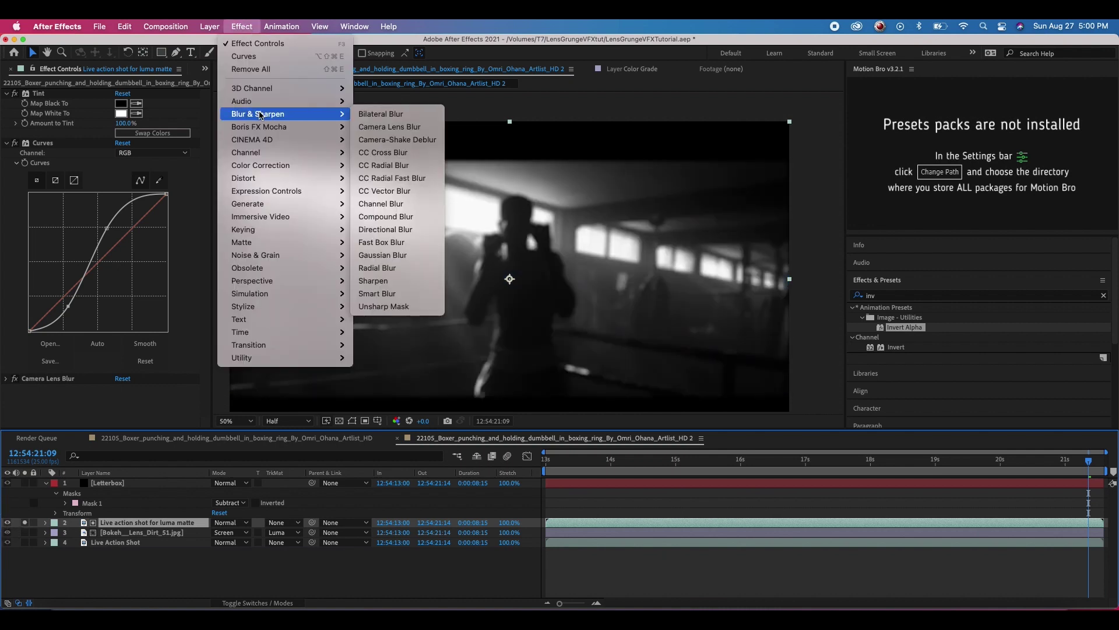
click(386, 231)
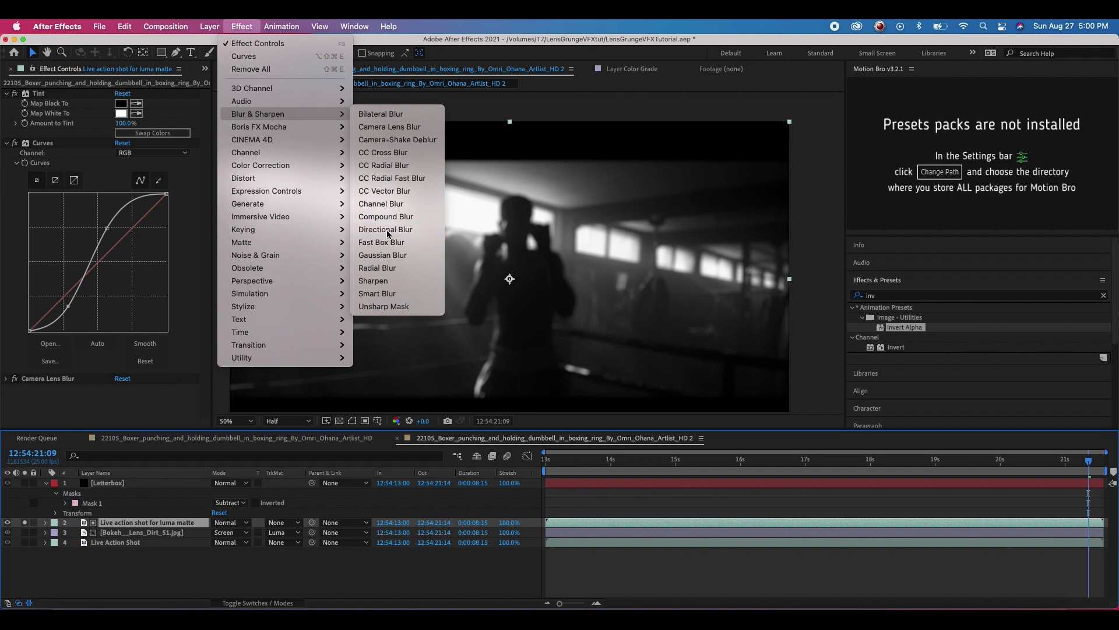
drag(125, 397, 141, 408)
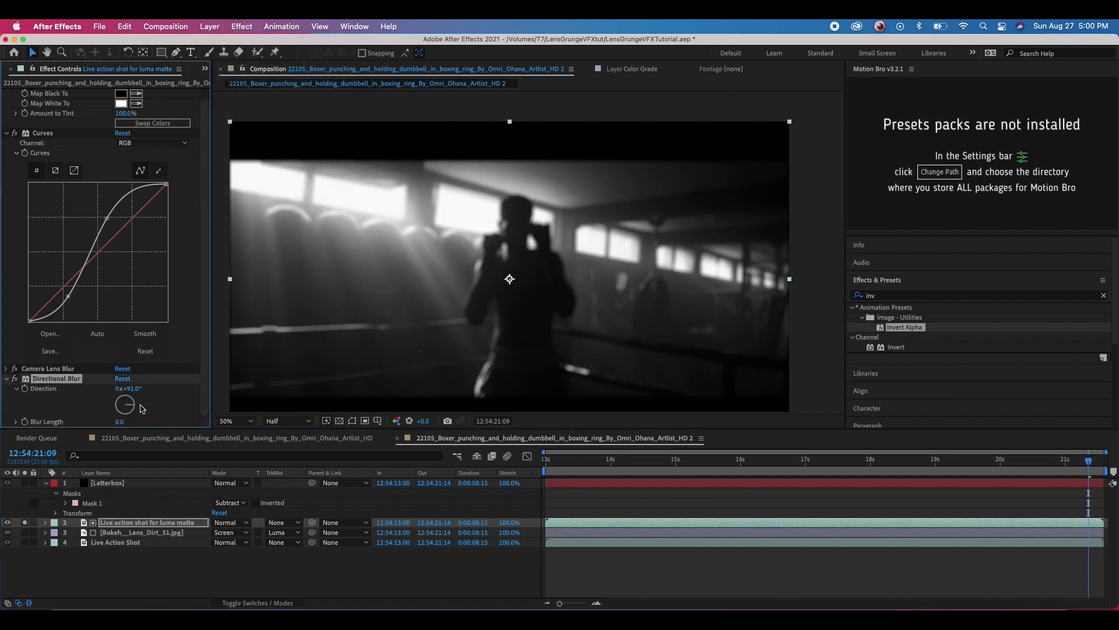
click(6, 133)
drag(56, 153, 51, 105)
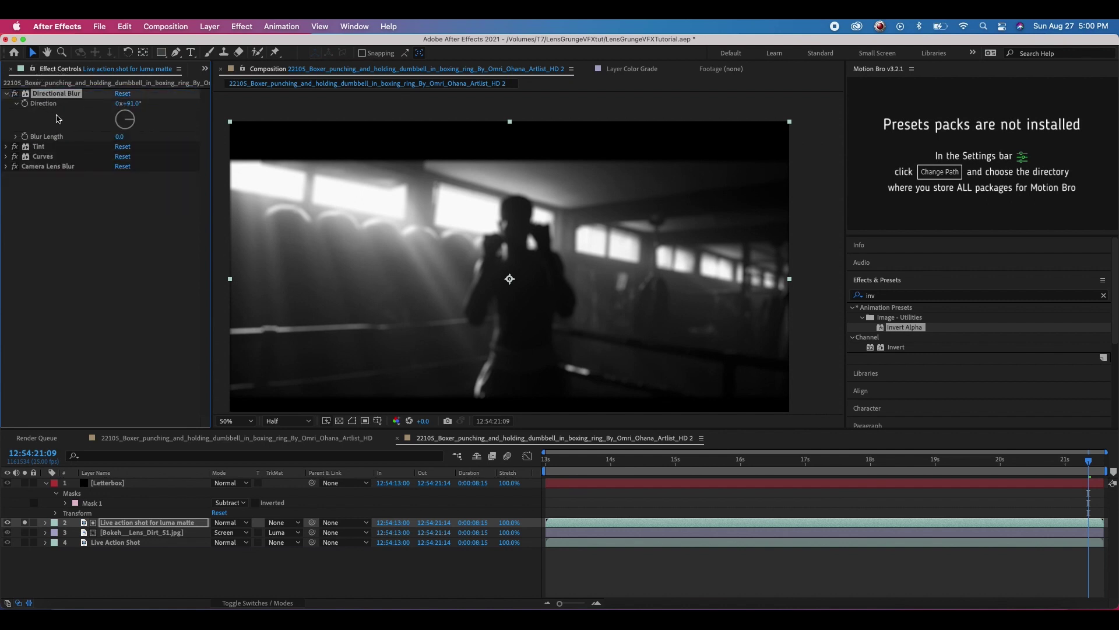
- Set the Directional Blur length to 60 and the Camera Lens Blur radius to 5
drag(119, 137, 331, 131)
click(121, 137)
text(5)
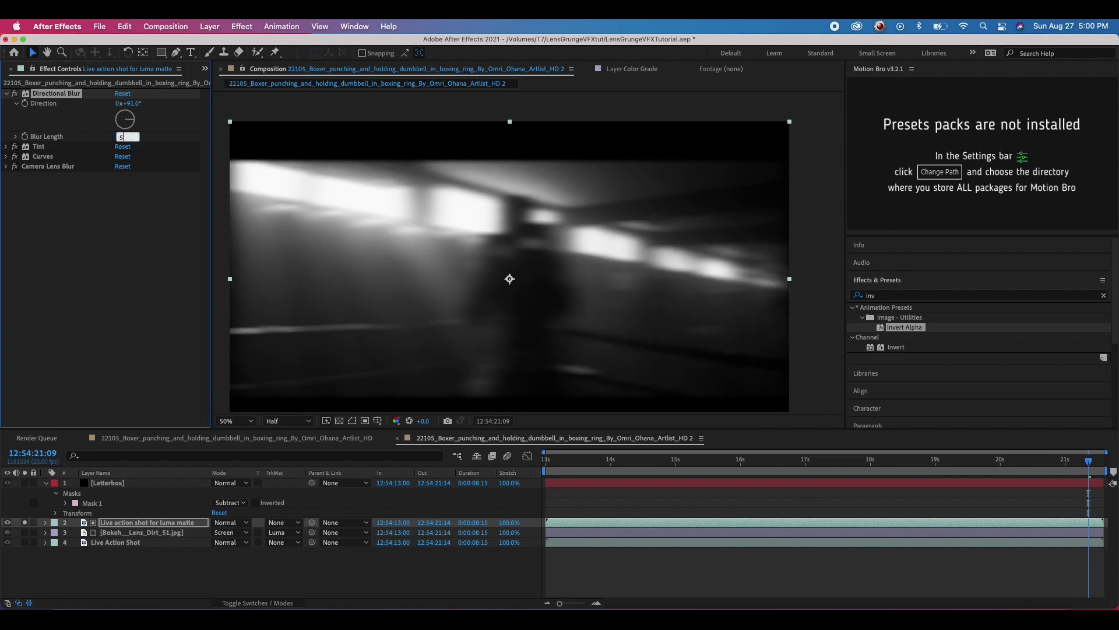
text(0)
key(Return)
click(7, 166)
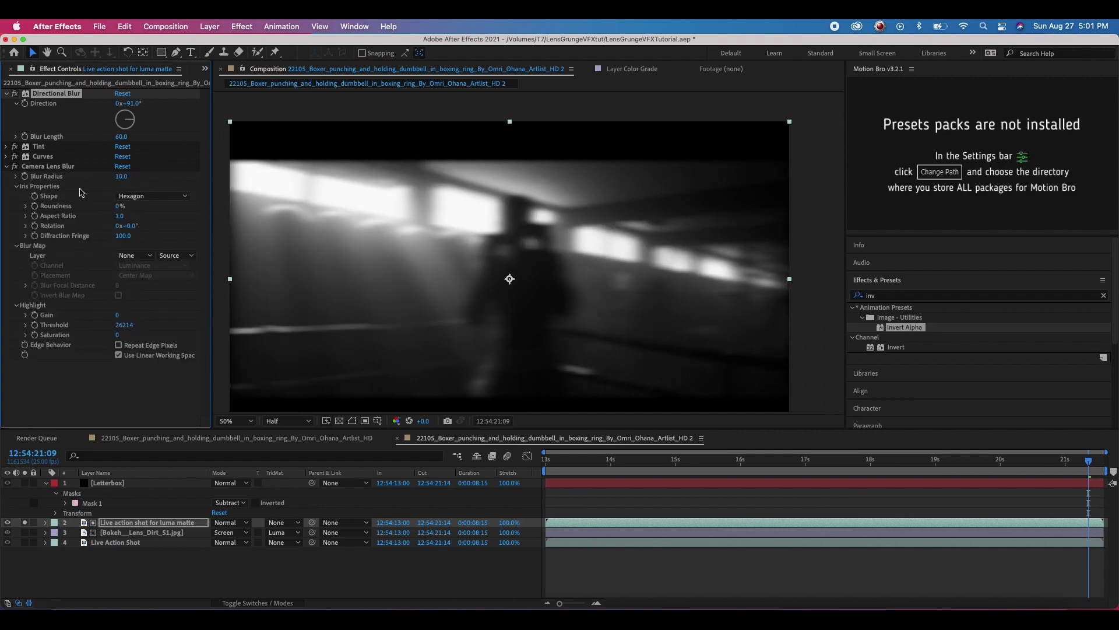
click(14, 167)
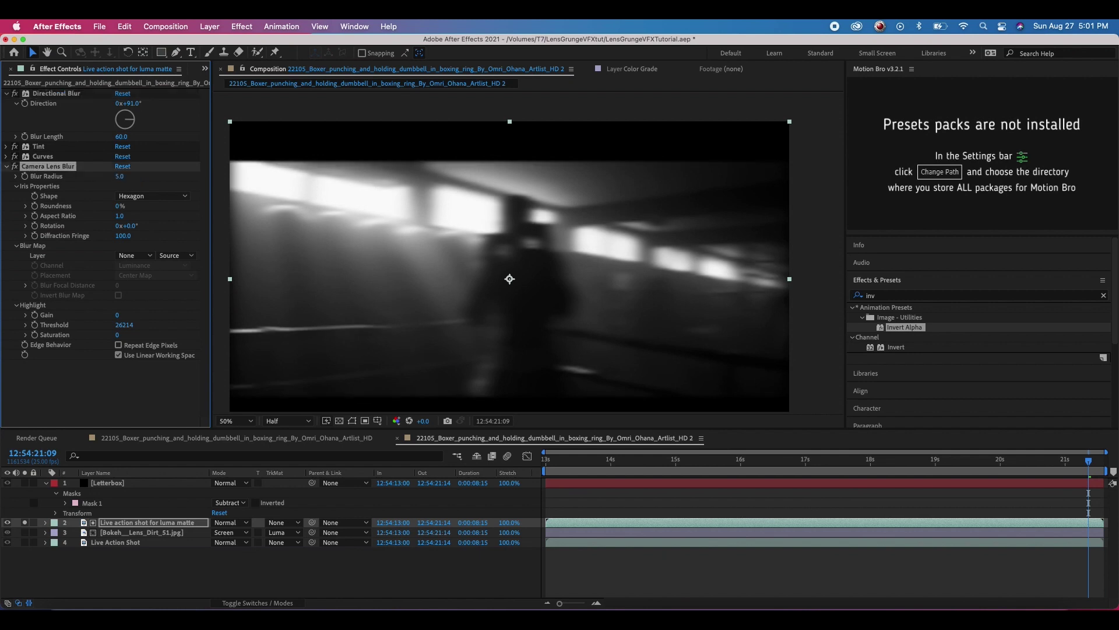
click(6, 166)
- Hide the luma matte and brighten the Bokeh lens-dirt layer with its Curves
click(8, 523)
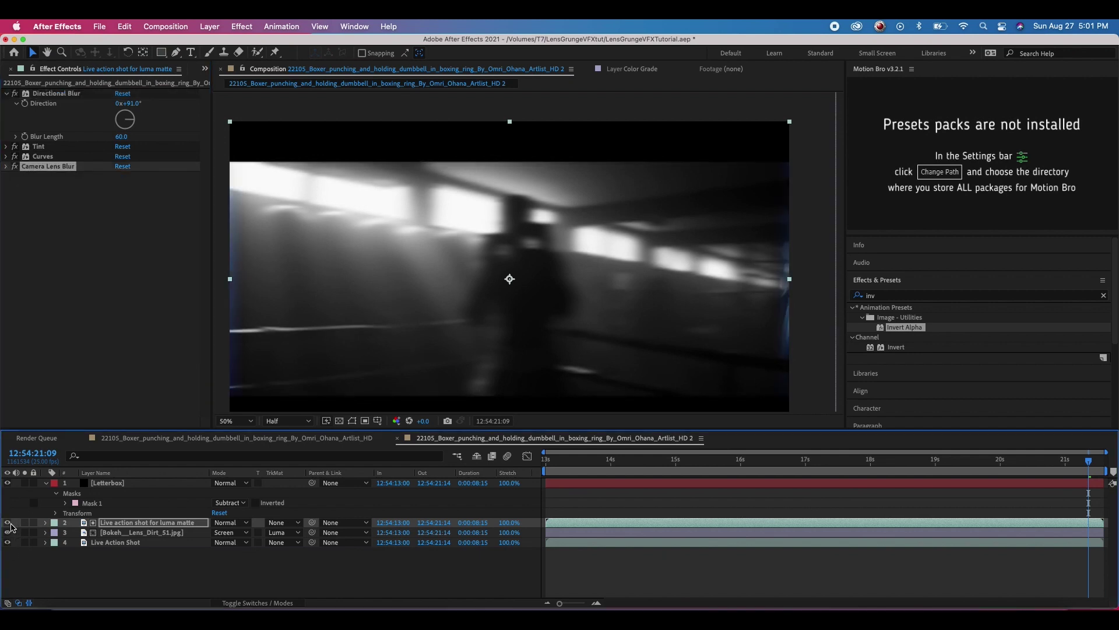
key(space)
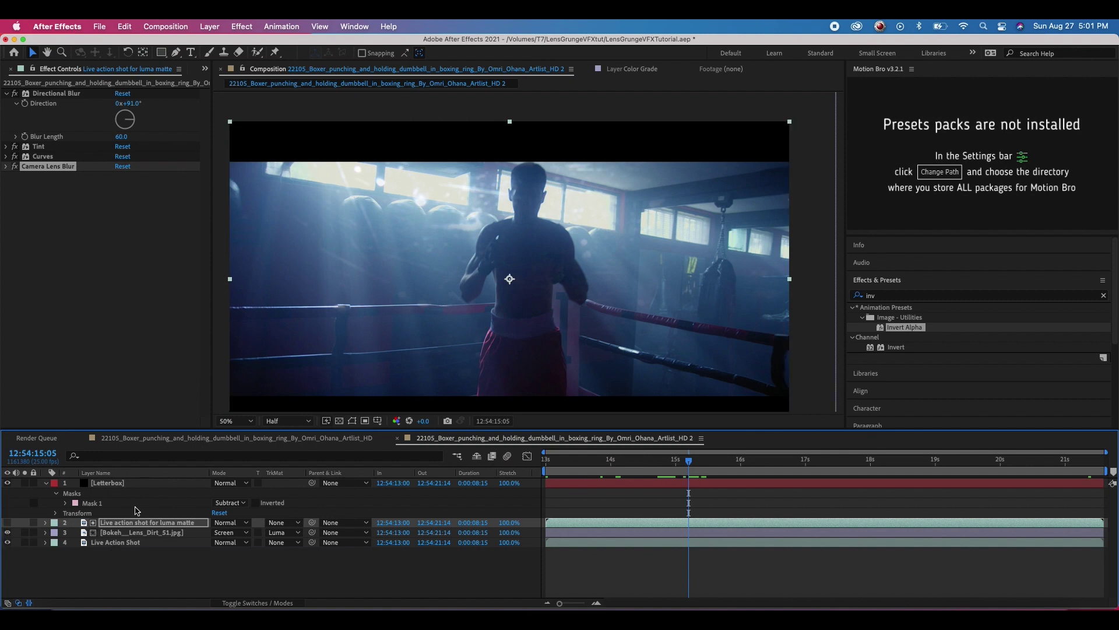
click(113, 532)
scroll(83, 361, down, 2)
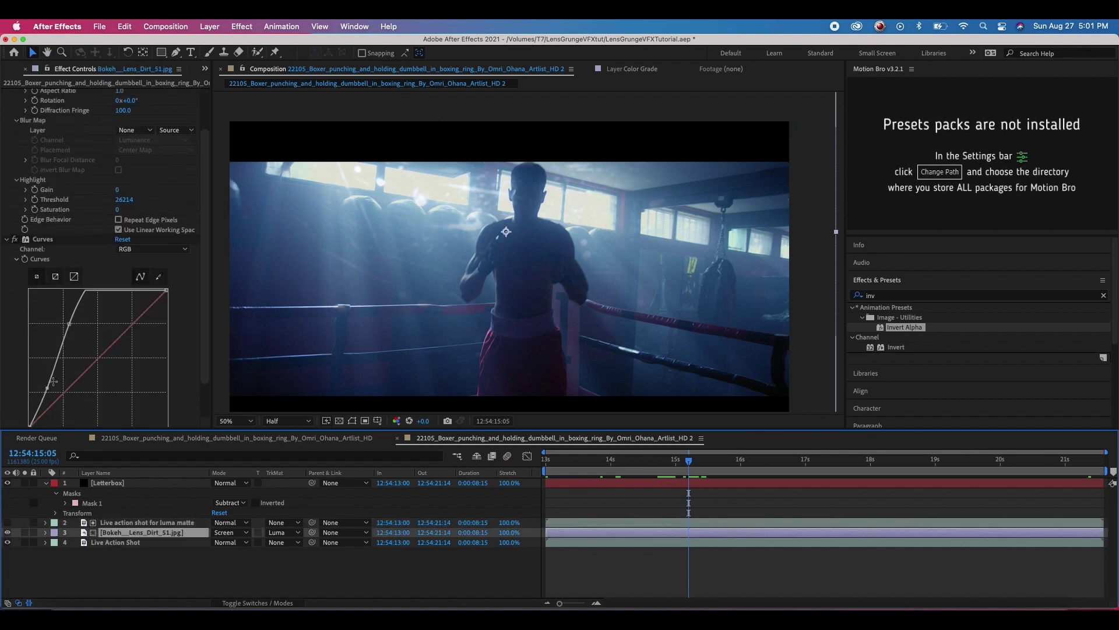
drag(53, 382, 60, 346)
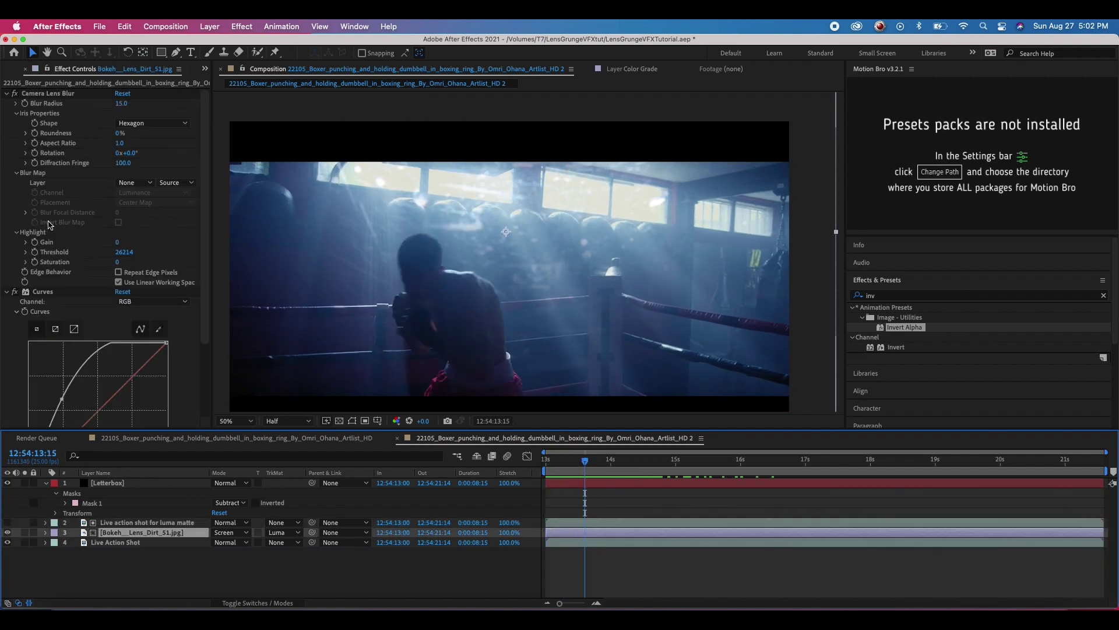
scroll(51, 225, down, 2)
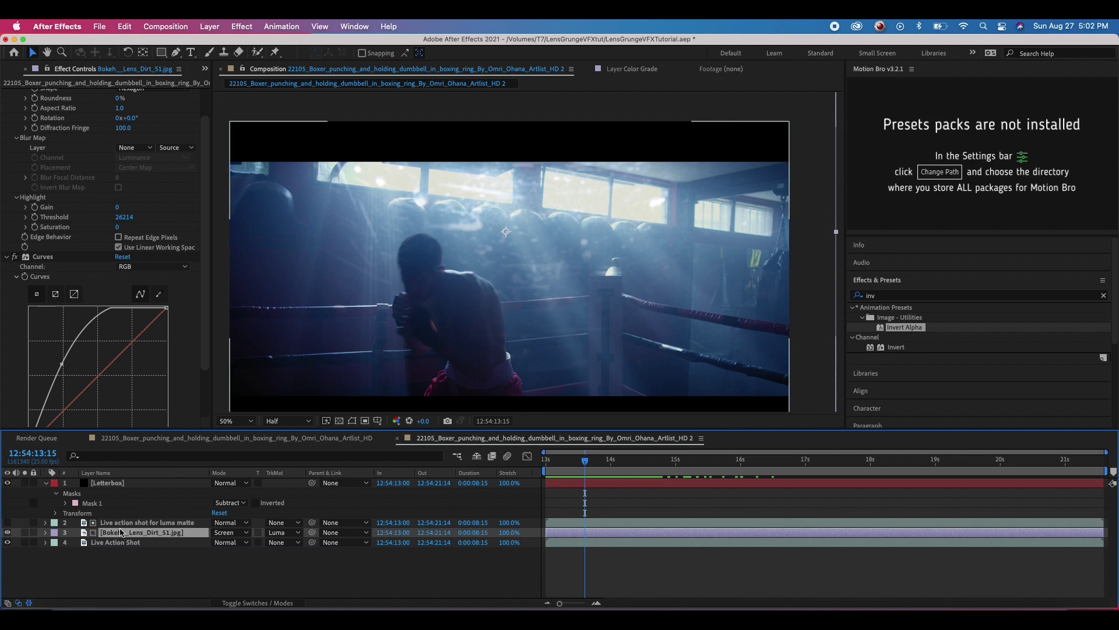
- Steepen the luma matte's Curves and raise its Directional Blur length to 93.6
click(98, 524)
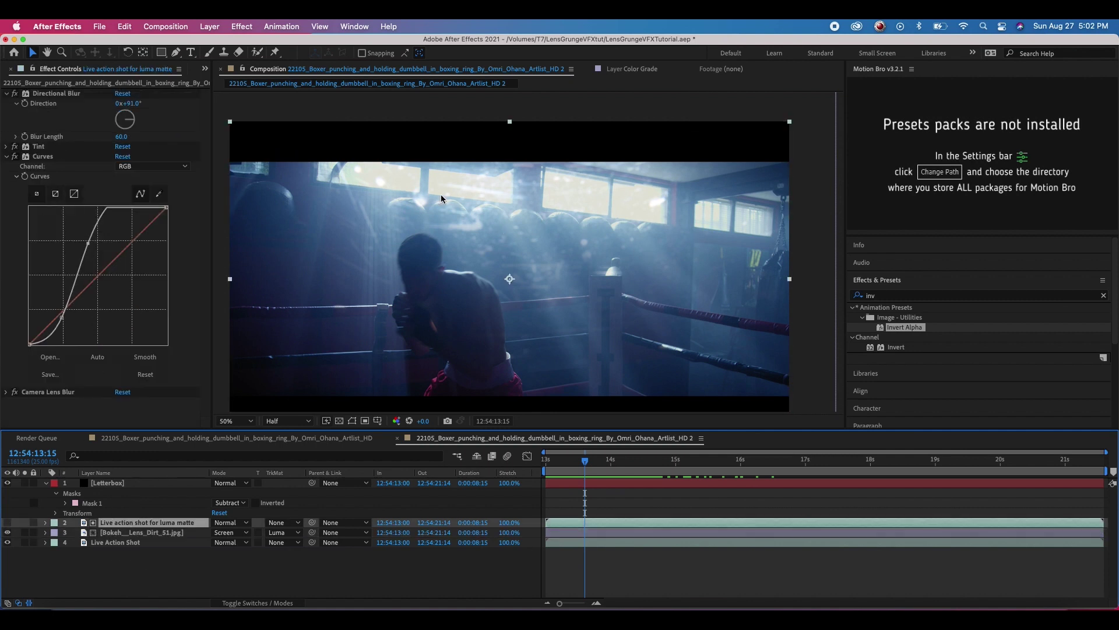
click(48, 216)
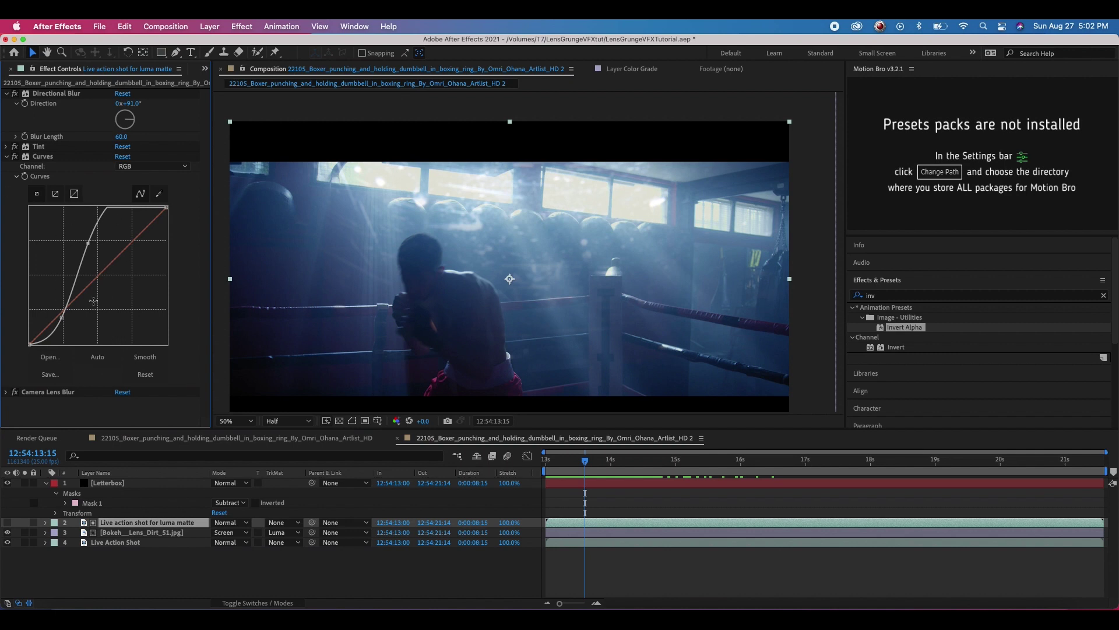
click(21, 158)
drag(50, 325, 63, 323)
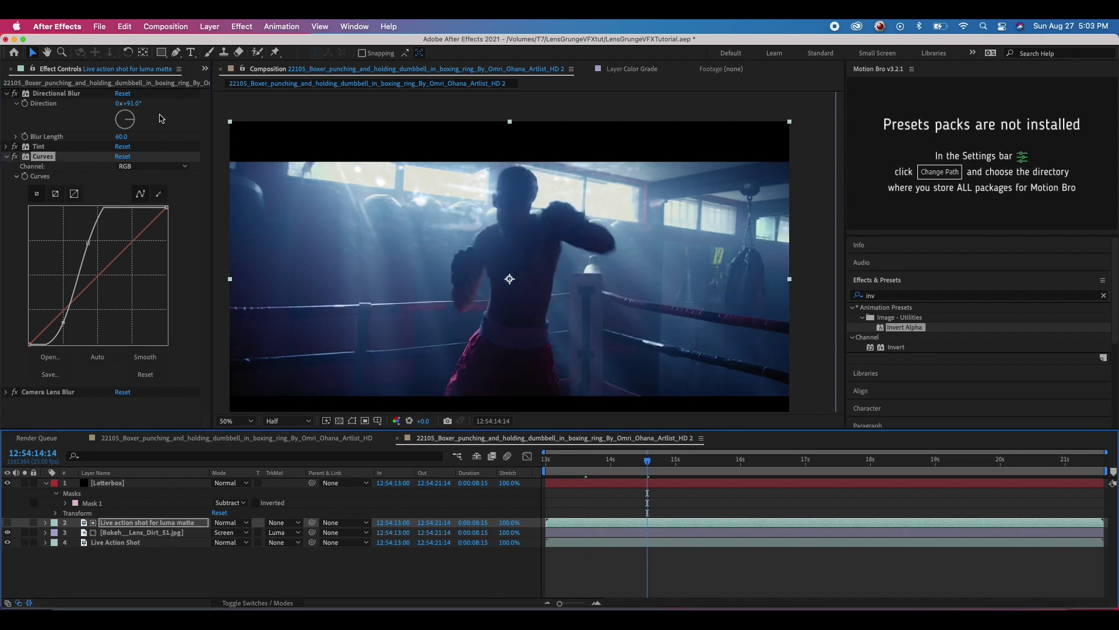
drag(118, 137, 254, 136)
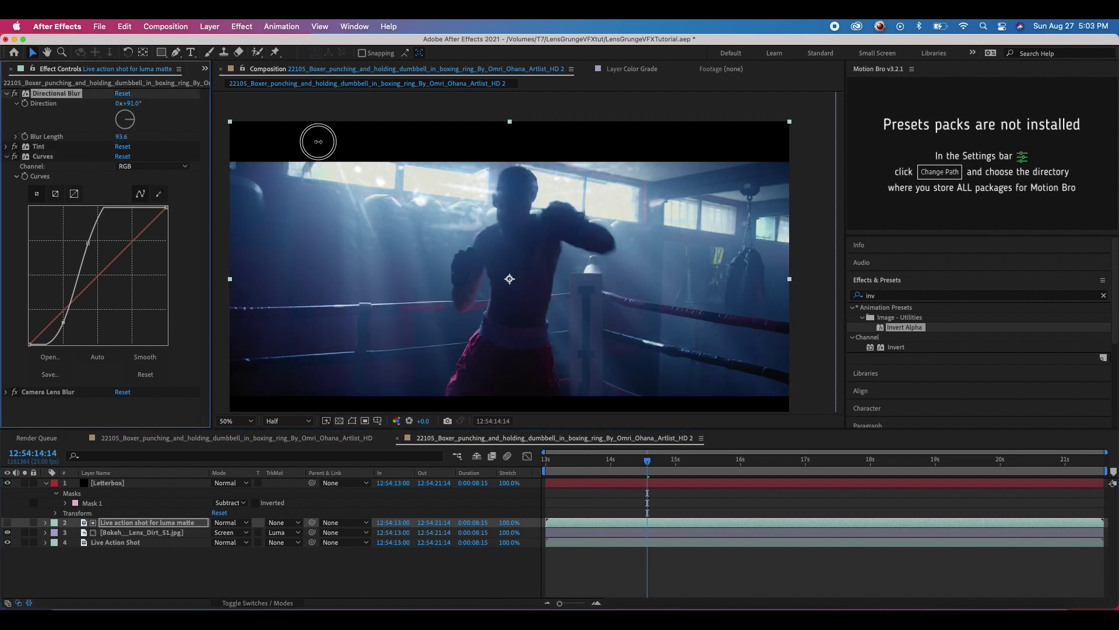
- Try a steeper curve on Bokeh_Lens_Dirt_51.jpg, then undo it
click(131, 533)
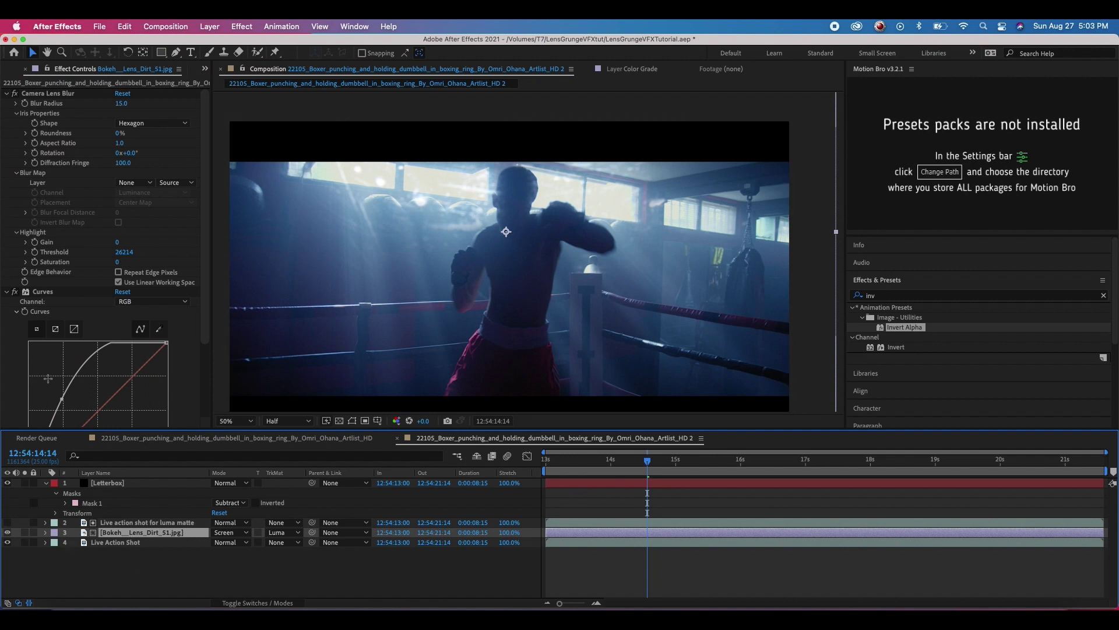
scroll(95, 320, down, 4)
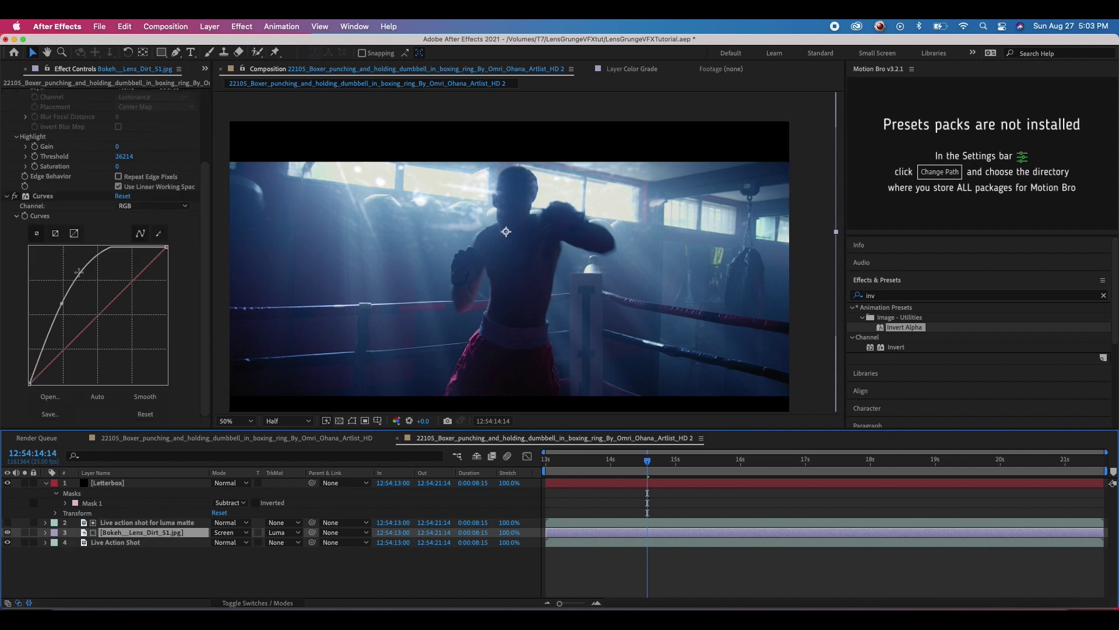
drag(61, 304, 41, 308)
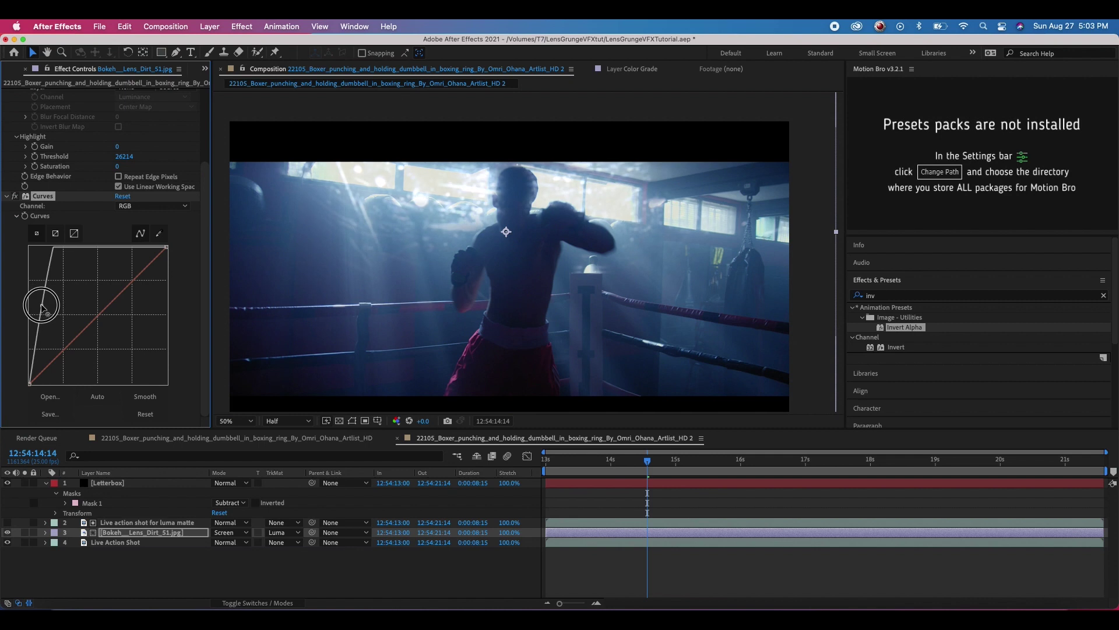
key(super+z)
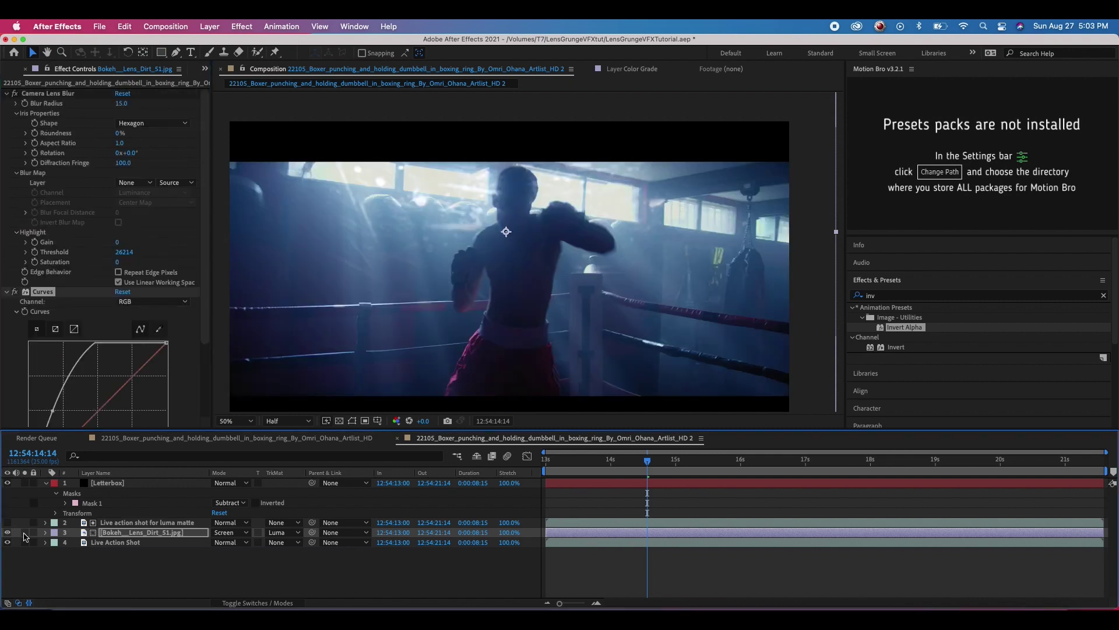
- Solo the bokeh layer and preview the composition in a maximized viewer
click(24, 533)
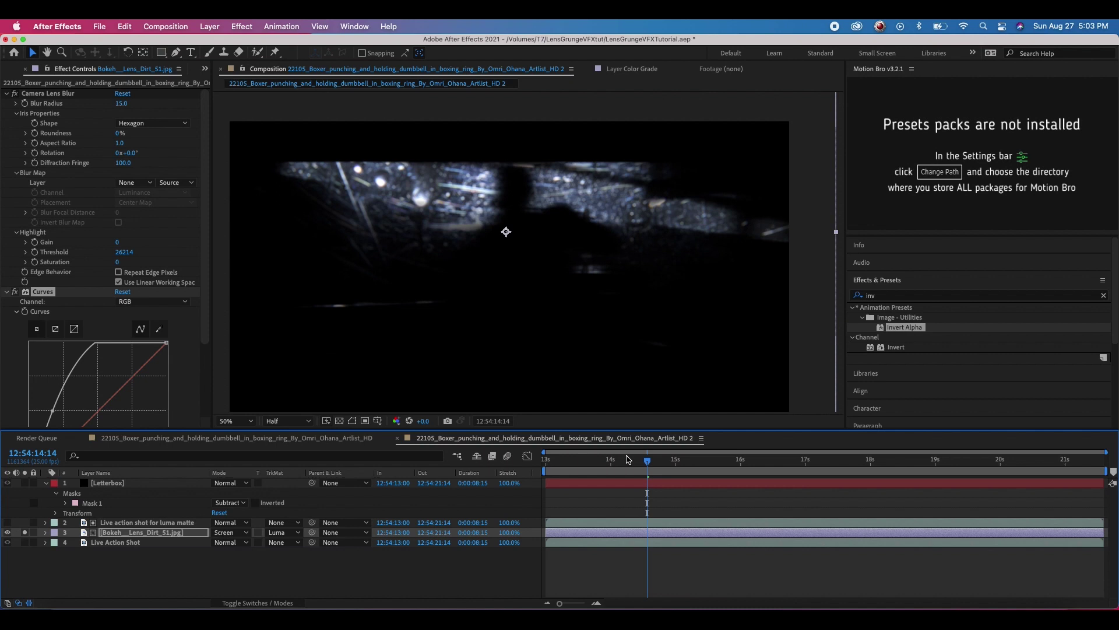
key(space)
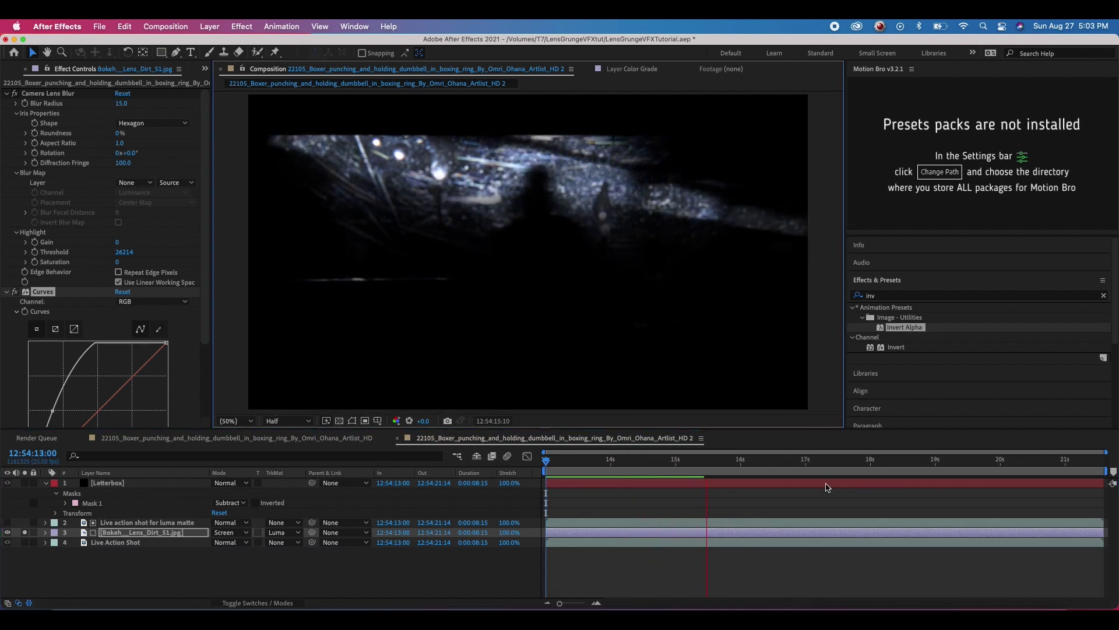
key(grave)
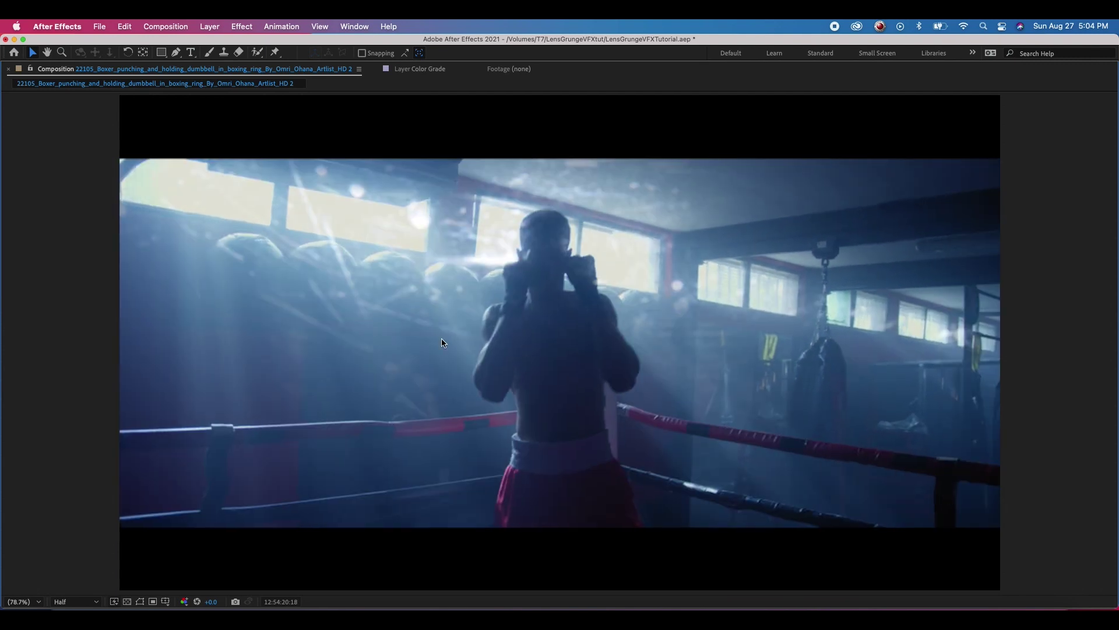
- Restore the full workspace, replay the preview, and collapse the Letterbox layer's properties
key(grave)
key(space)
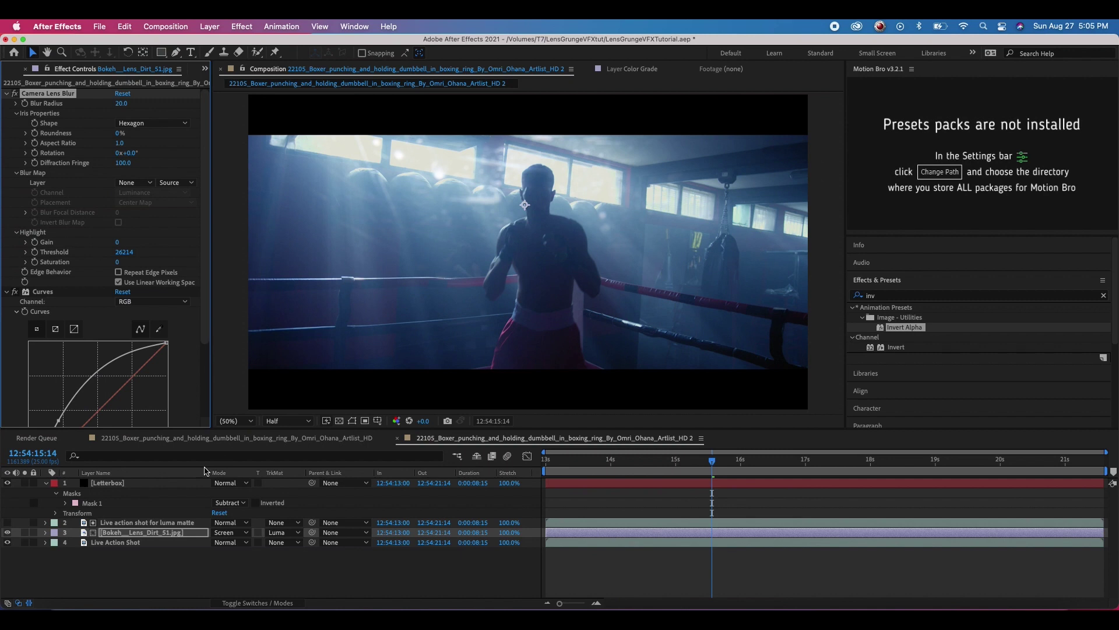
click(46, 483)
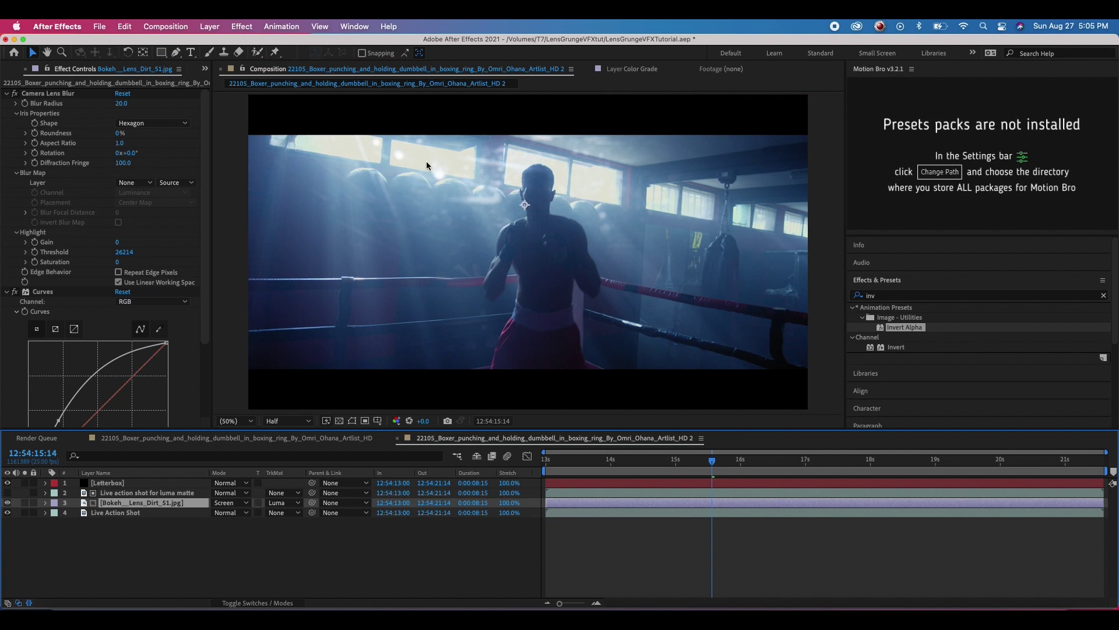
- Add Bokeh_Lens_Dirt_67.jpg from the Project panel to the timeline as layer 3
click(204, 68)
click(233, 85)
click(34, 218)
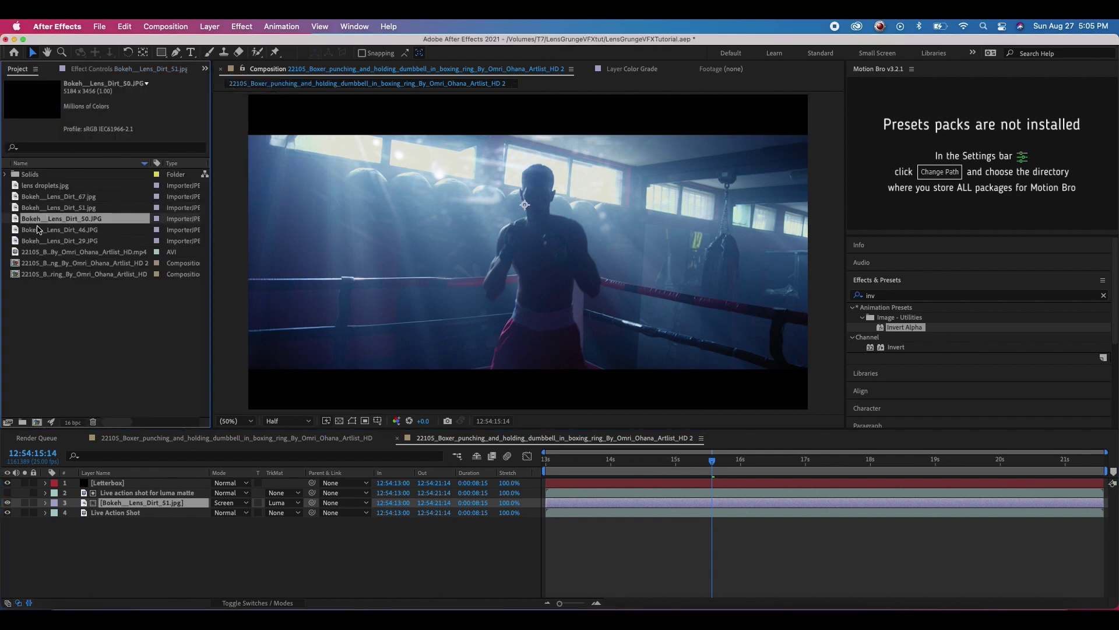
key(Up)
key(Up)
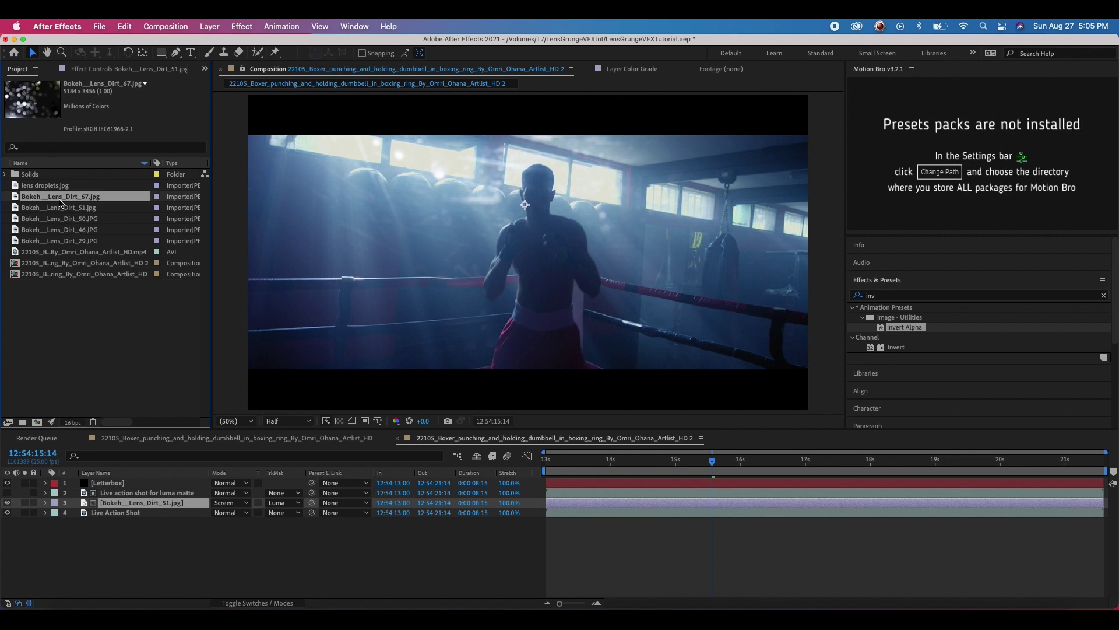
drag(99, 384, 134, 500)
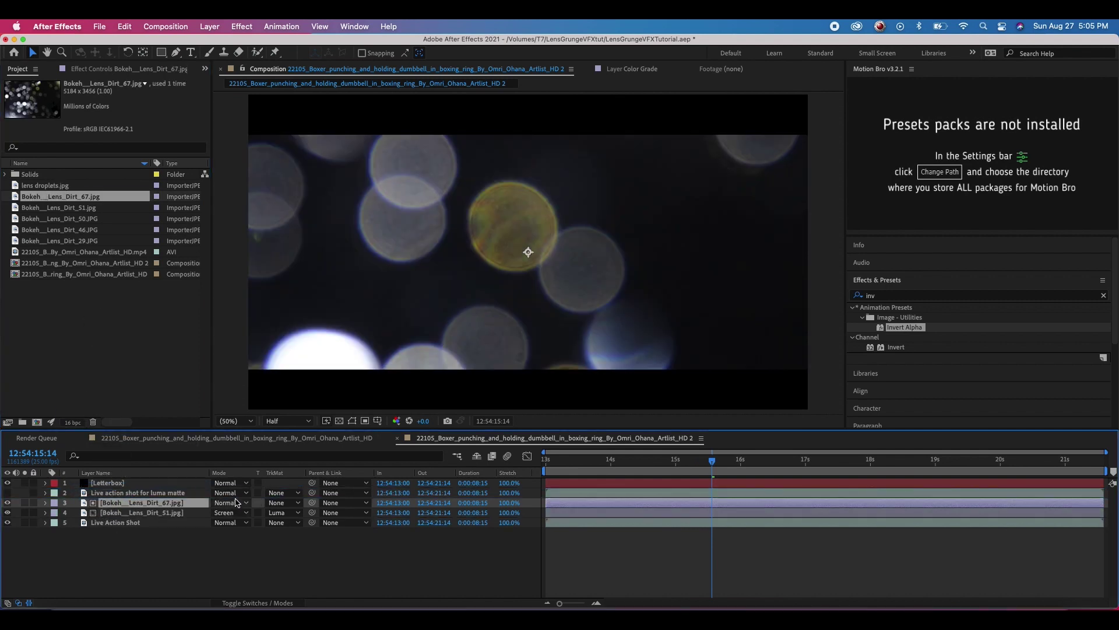
- Set the new layer to Screen mode with a Luma Matte and hide Bokeh_Lens_Dirt_51
click(234, 502)
click(249, 230)
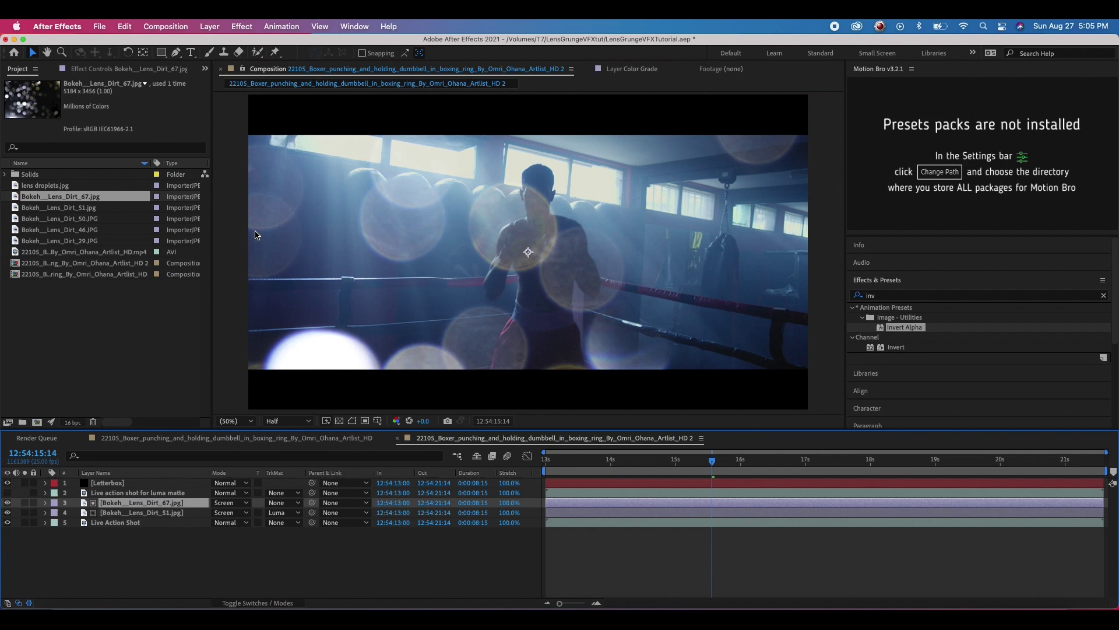
click(292, 502)
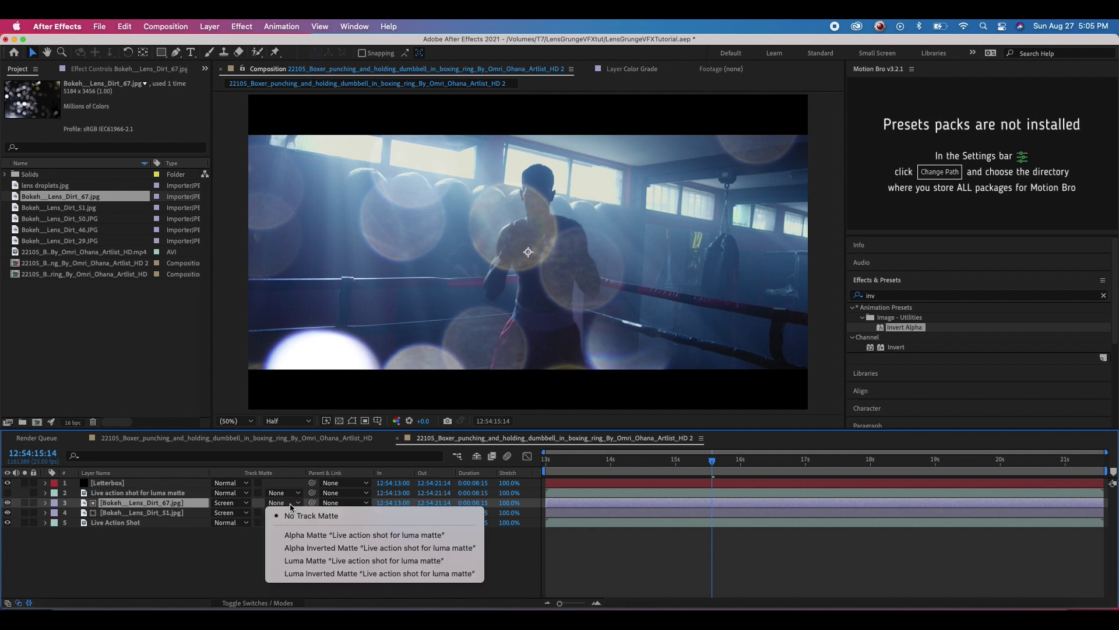
click(315, 562)
click(9, 513)
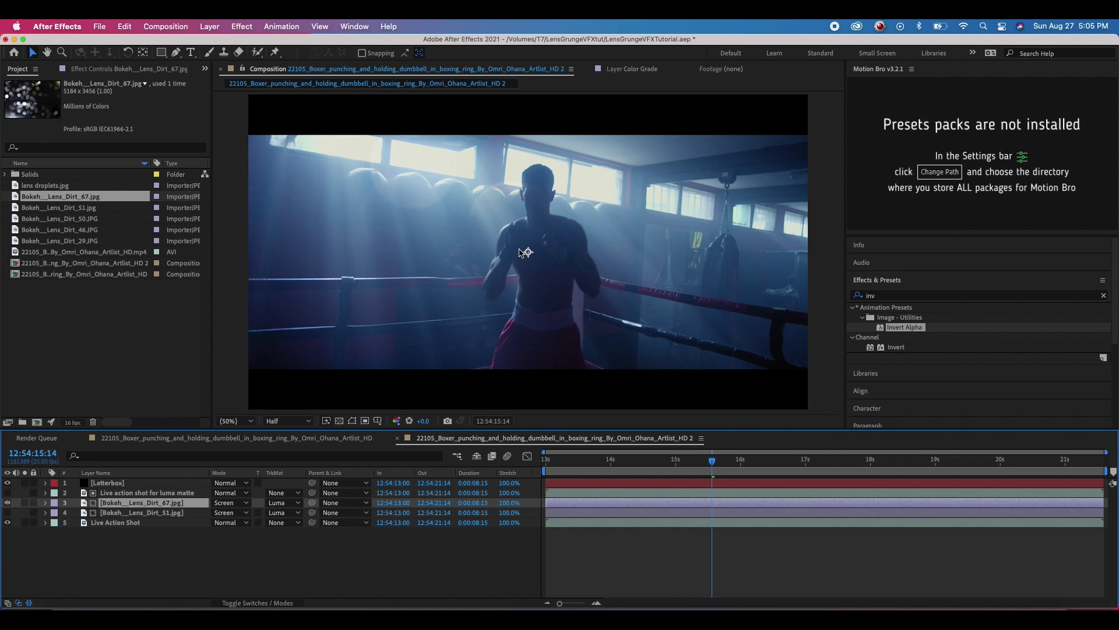
- Shrink the Bokeh_Lens_Dirt_67 layer toward the frame size and view the composition at 50%
scroll(482, 238, down, 2)
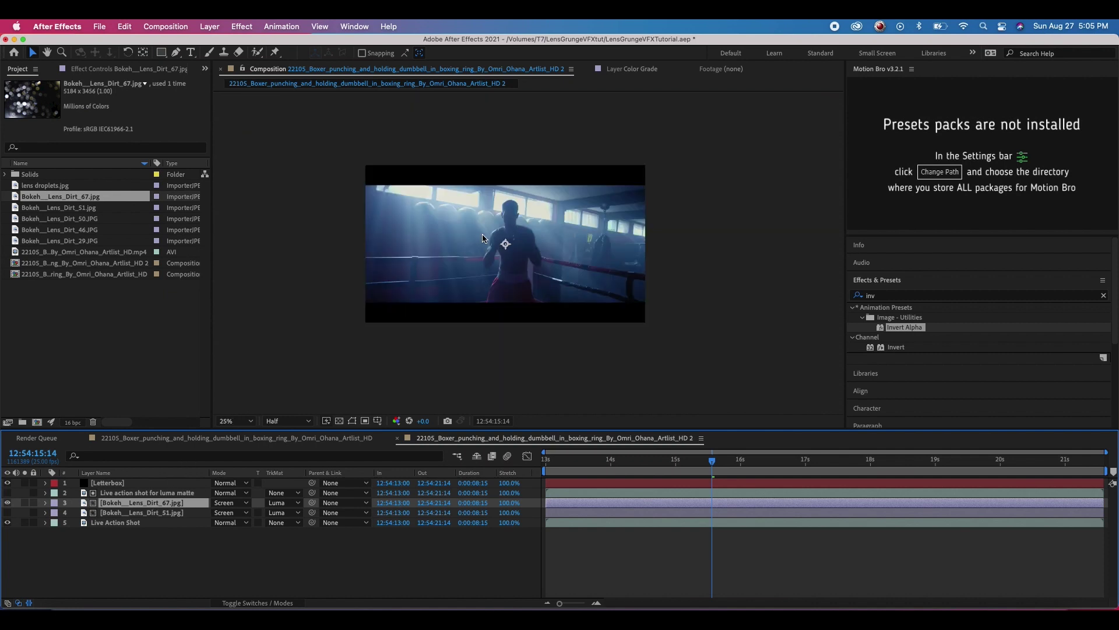
scroll(441, 305, down, 2)
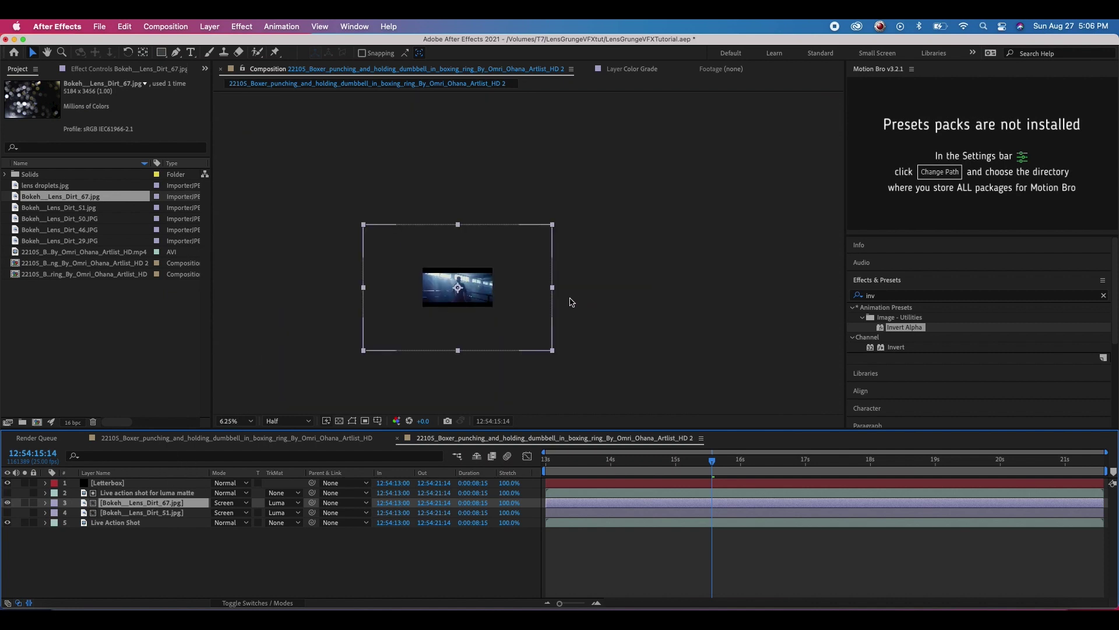
drag(552, 287, 495, 290)
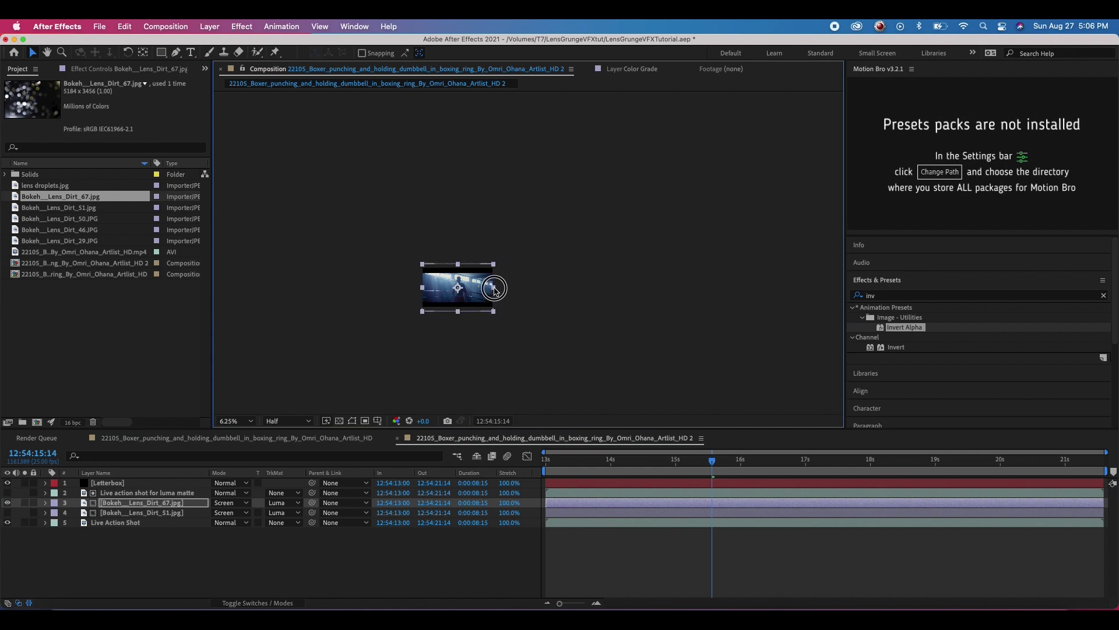
scroll(458, 289, up, 2)
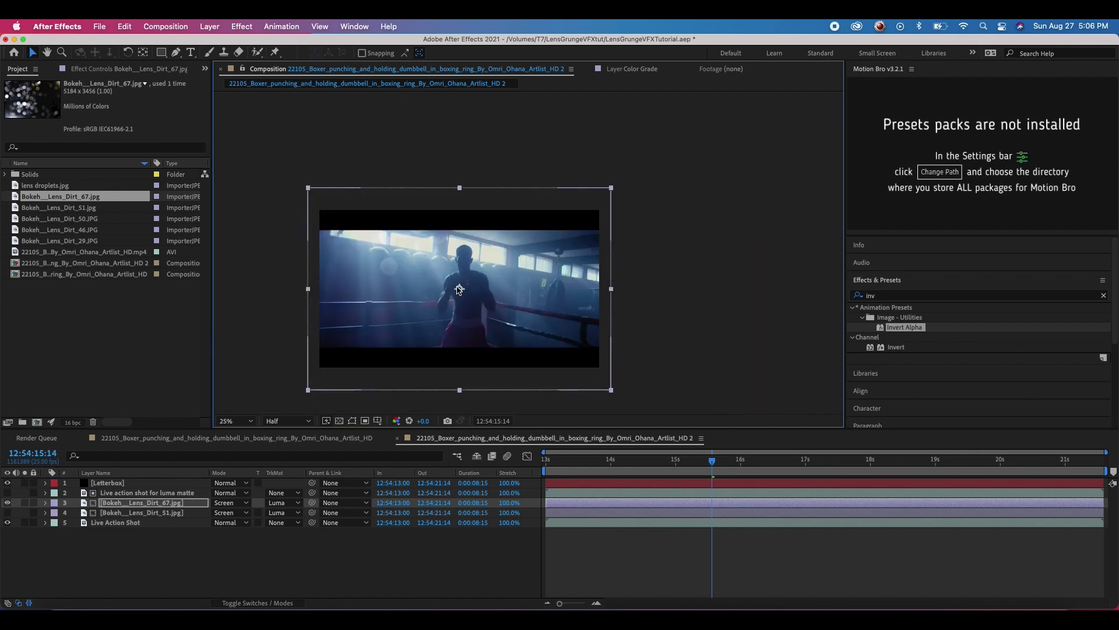
click(240, 425)
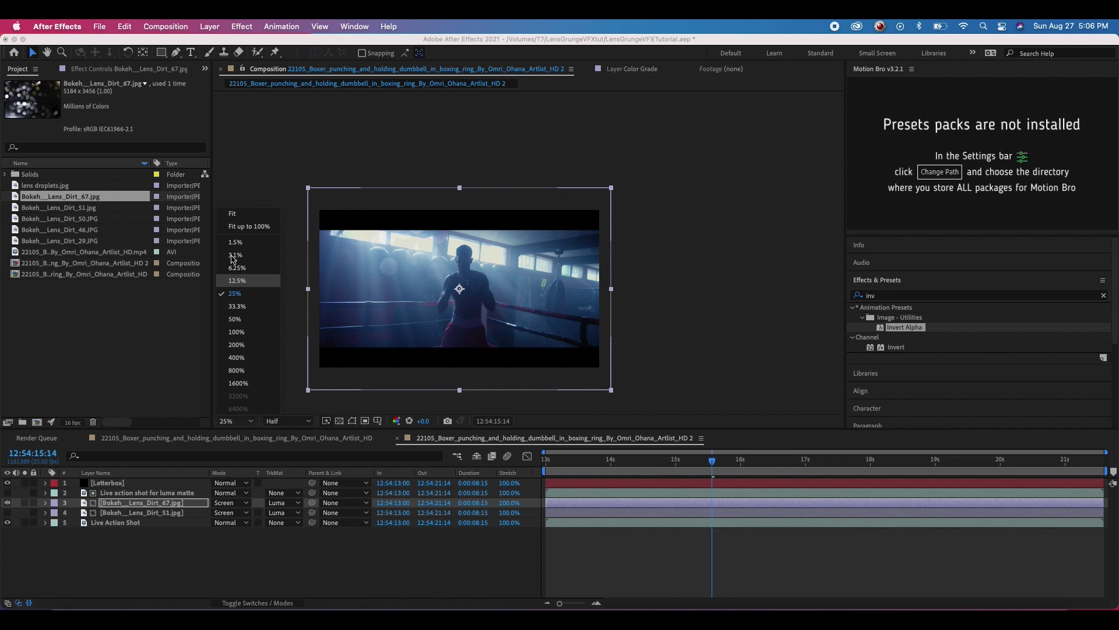
click(248, 226)
- Preview the composition, then solo the new bokeh layer over black while checking the luma matte
key(space)
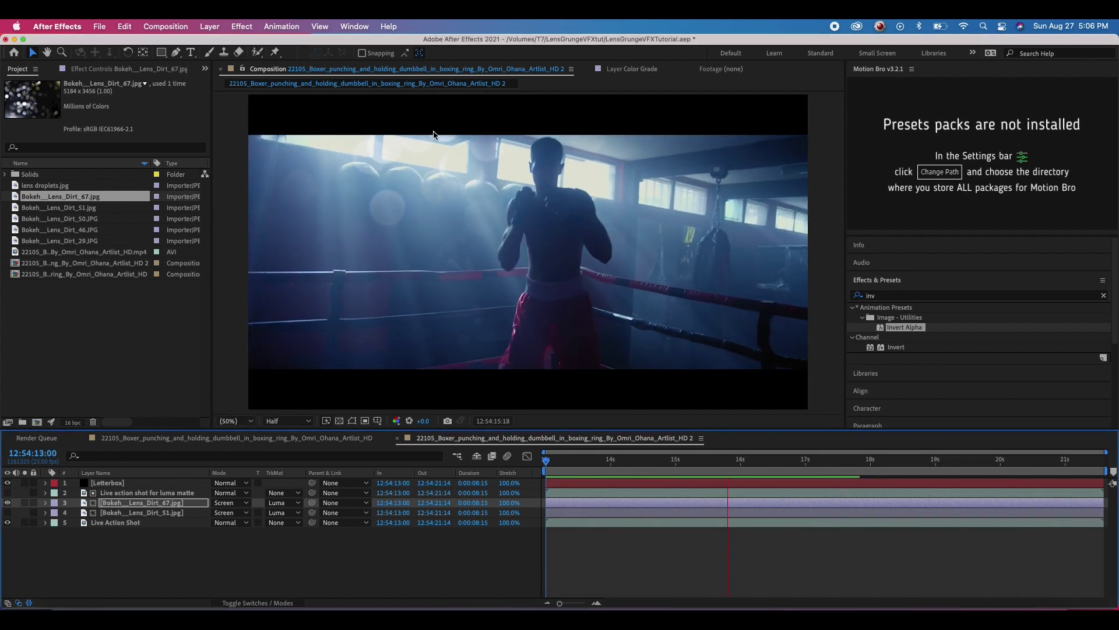
key(space)
click(25, 504)
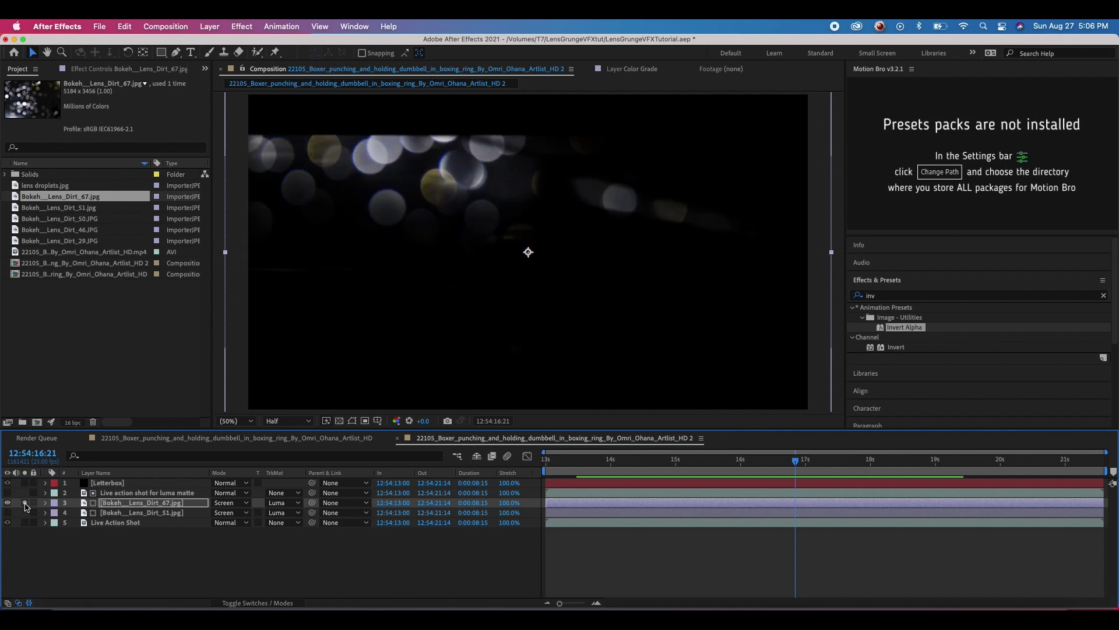
click(47, 493)
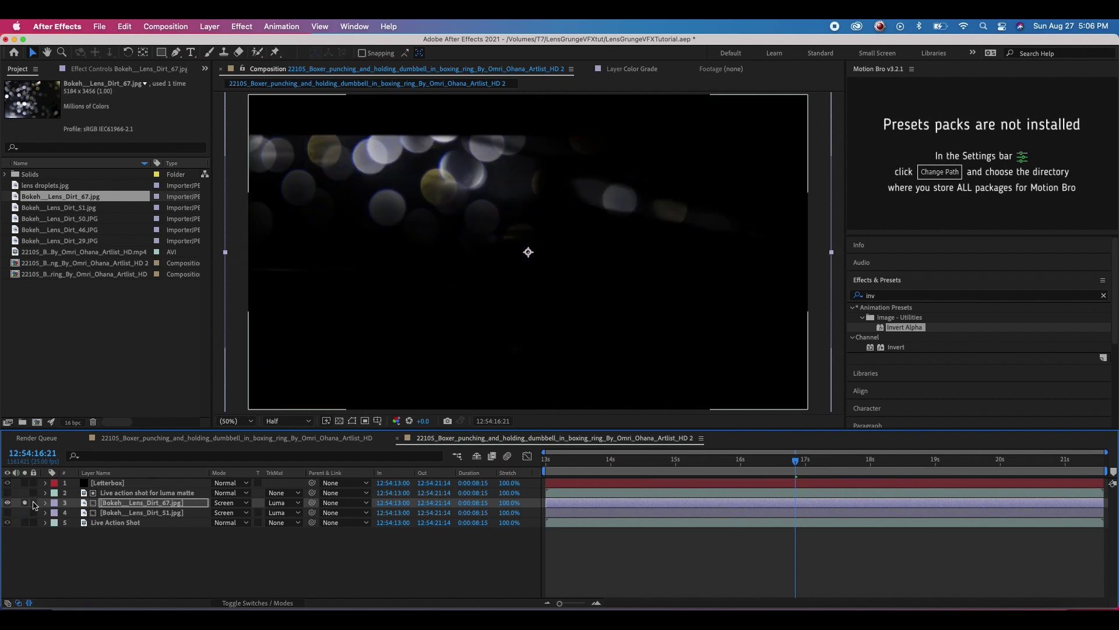
click(25, 502)
click(7, 492)
click(7, 492)
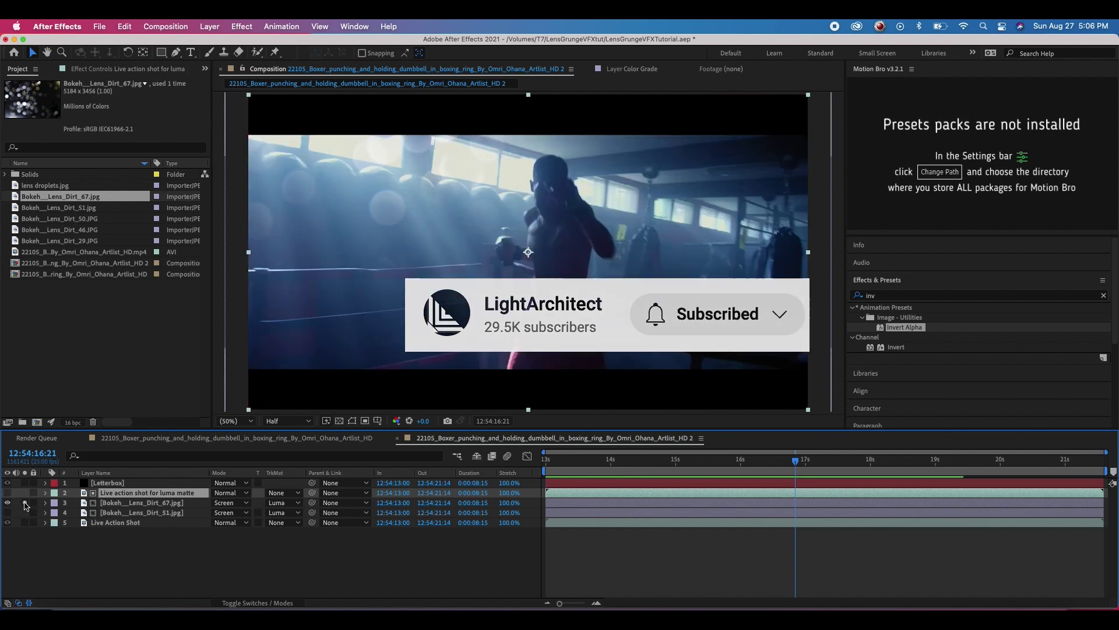
click(25, 502)
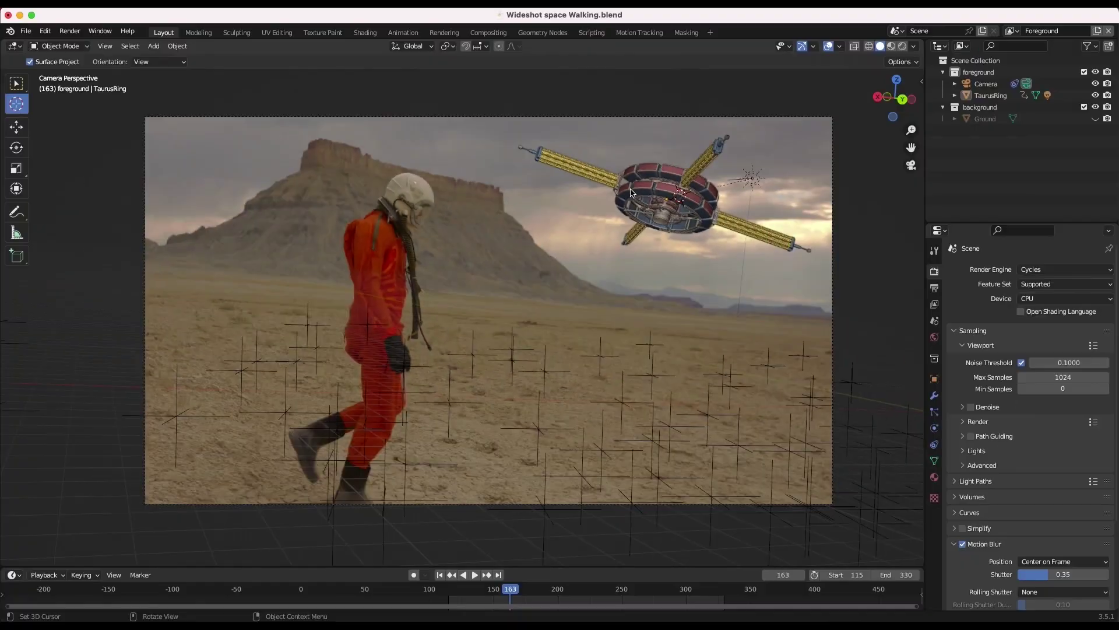
- Switch Blender's viewport to Rendered shading and zoom in on the ring-shaped station
scroll(631, 192, down, 5)
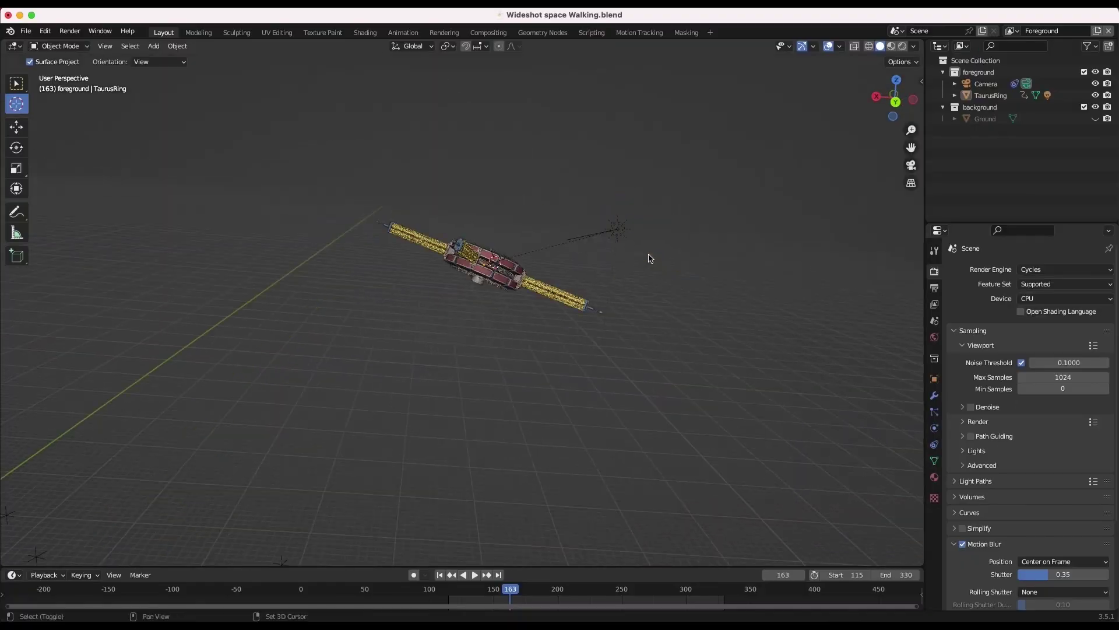
key(z)
click(647, 248)
scroll(583, 245, up, 8)
scroll(537, 244, down, 6)
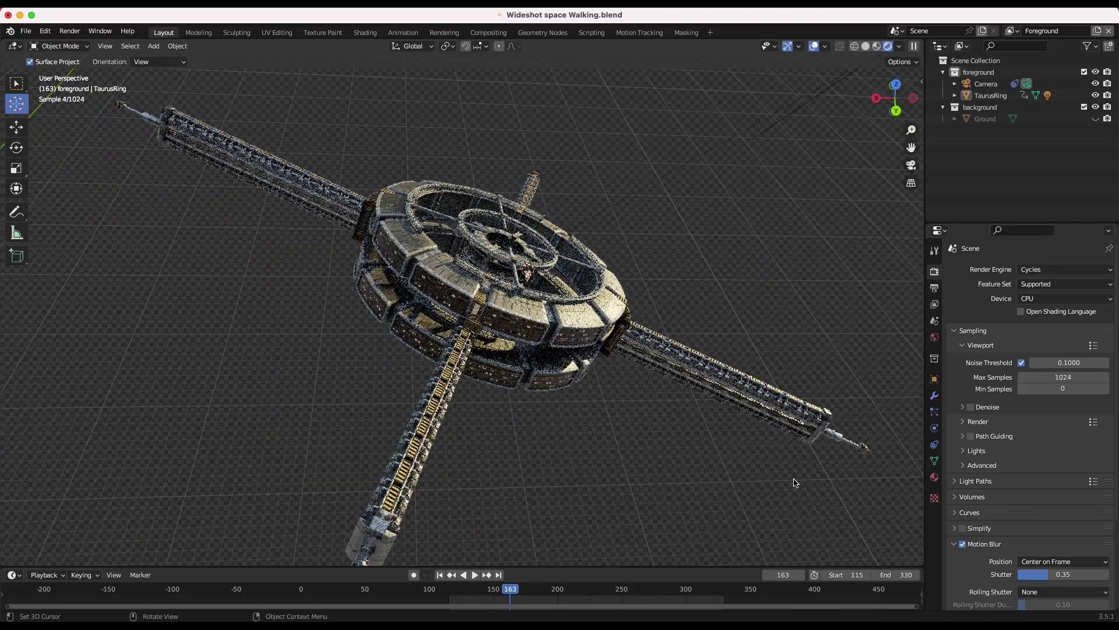